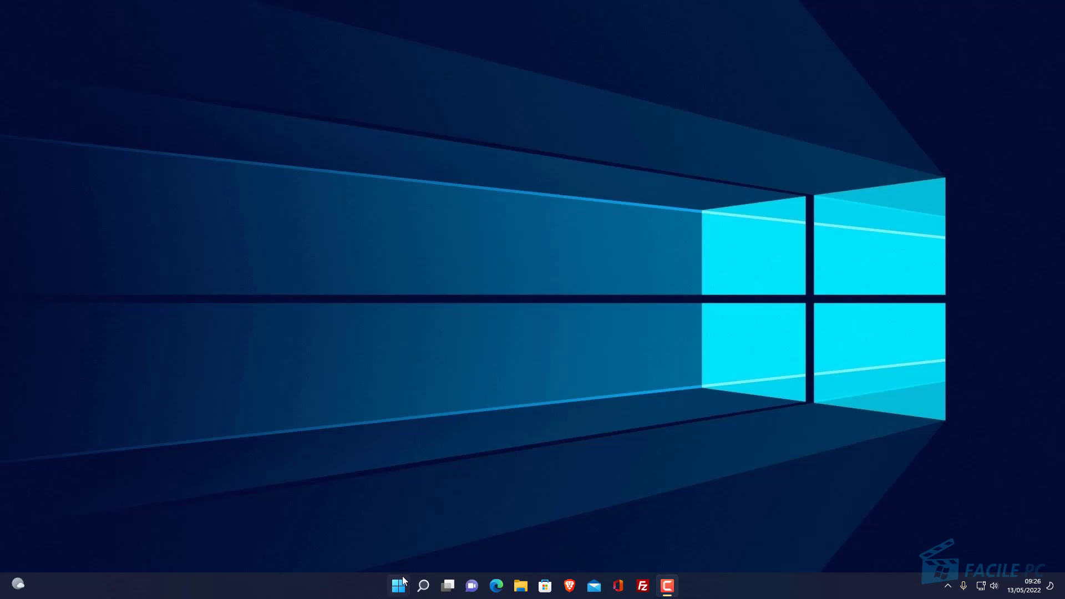
Launch OneNote from the complete list of installed applications.
left_click(398, 586)
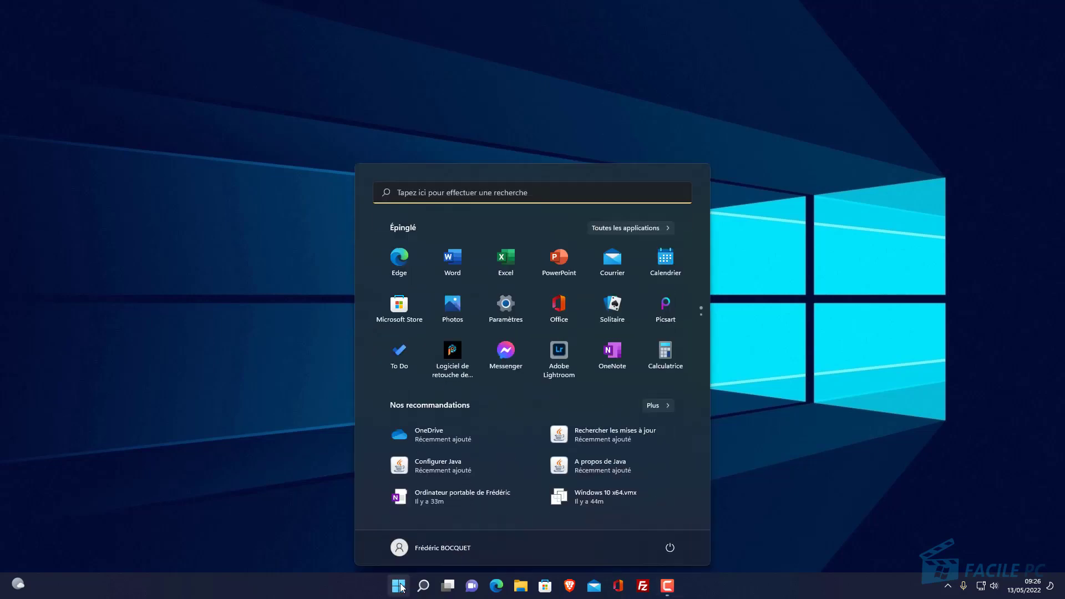
left_click(612, 229)
scroll(447, 444, "down", 6)
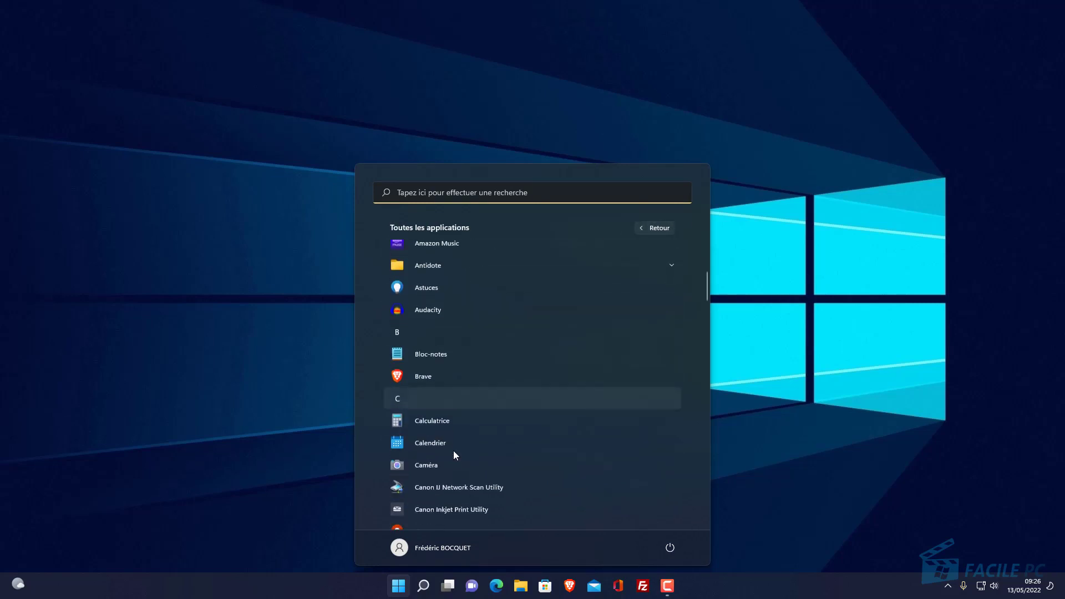
scroll(448, 456, "down", 10)
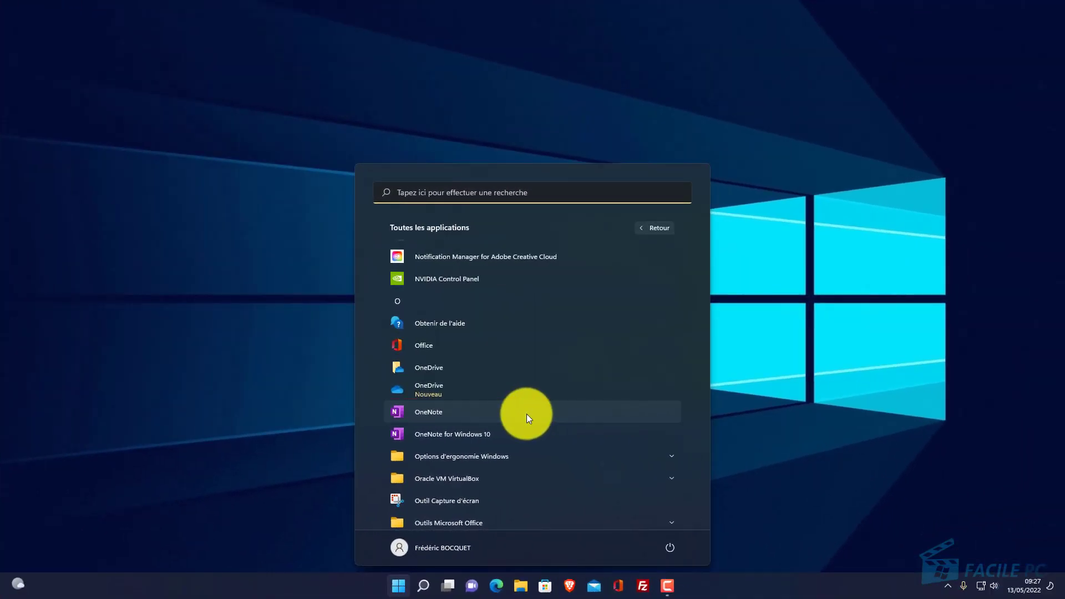
left_click(527, 414)
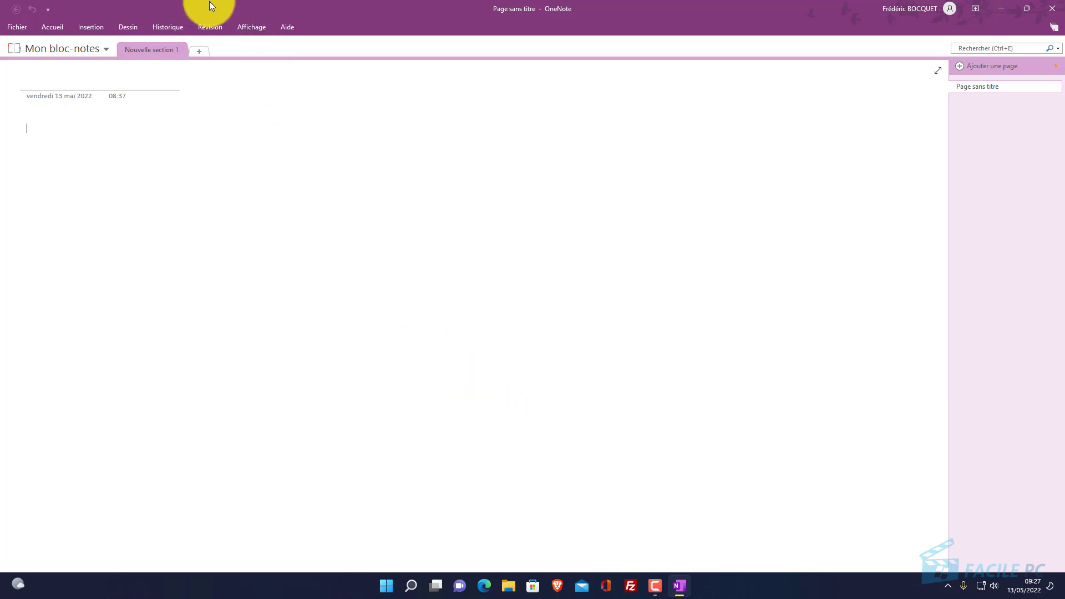
Examine the Accueil, Insertion, Dessin, Historique and Révision command sets and the list of available notebooks.
left_click(56, 27)
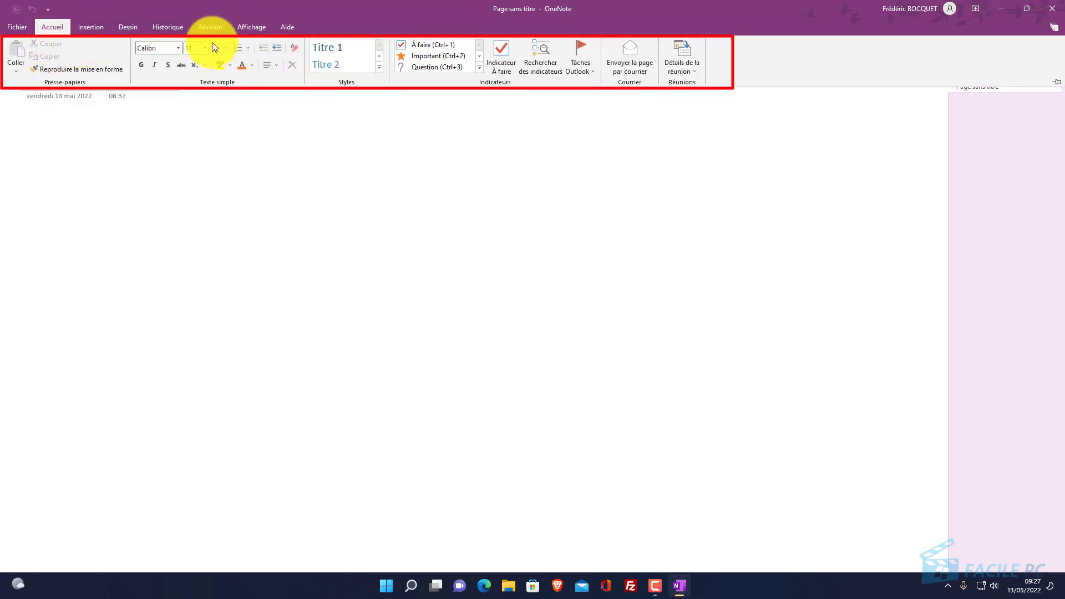
left_click(89, 26)
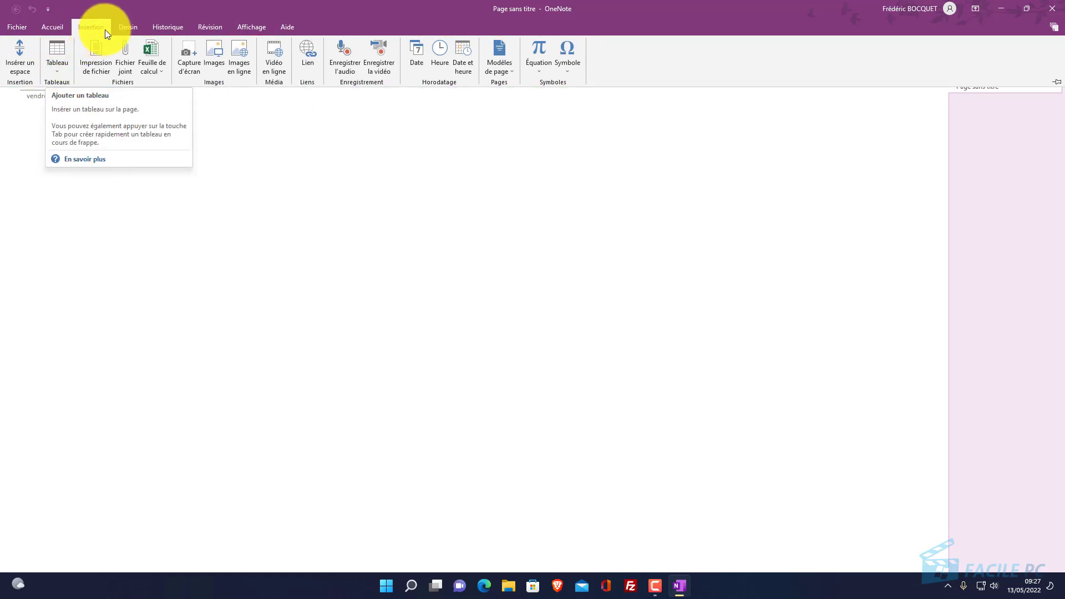
left_click(123, 29)
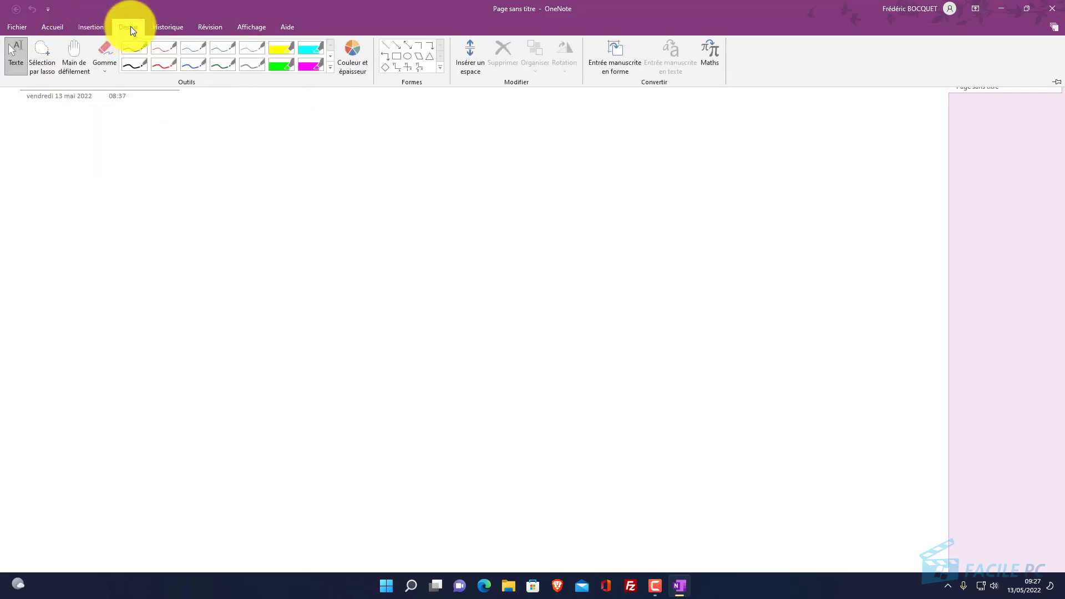
left_click(178, 28)
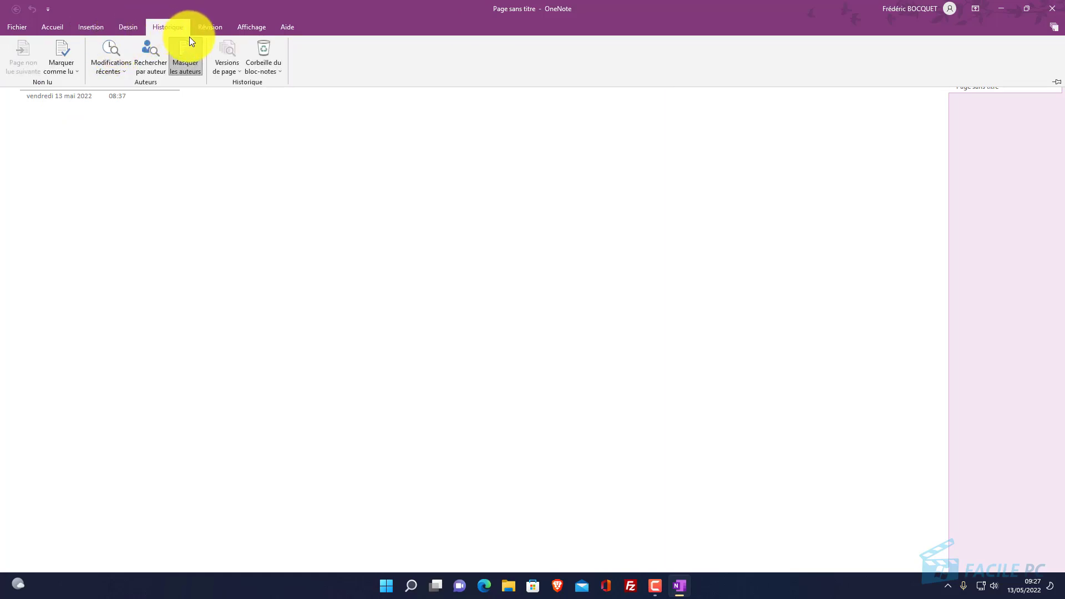
left_click(214, 26)
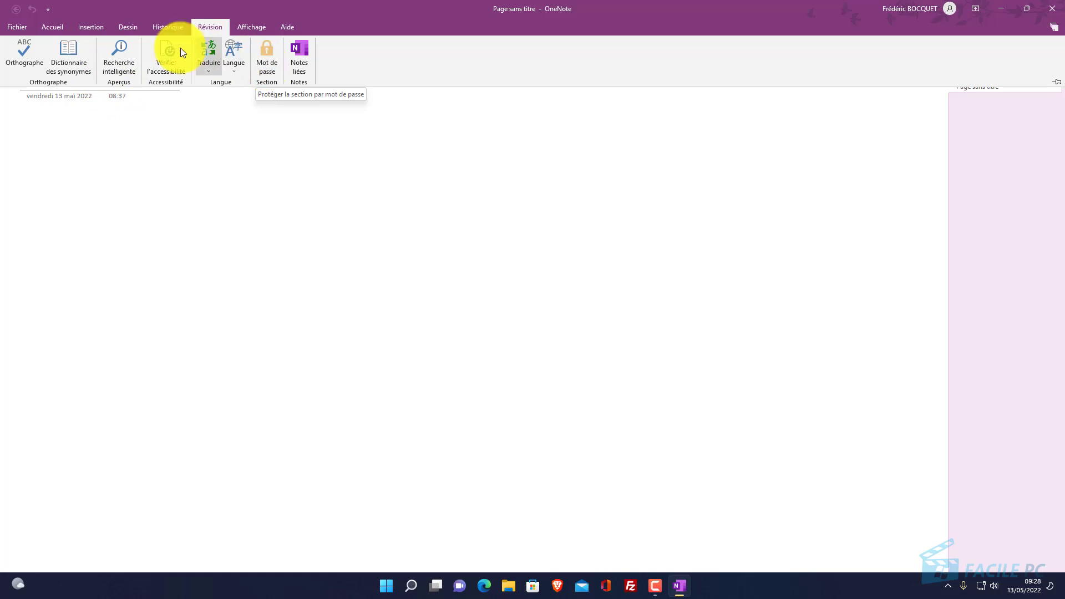
left_click(60, 28)
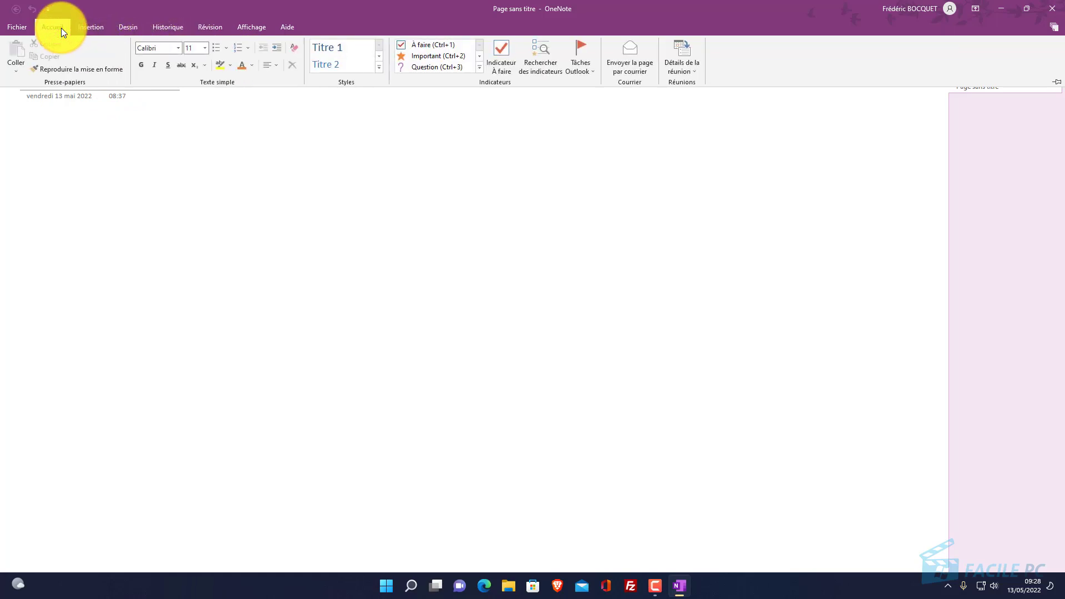
left_click(98, 149)
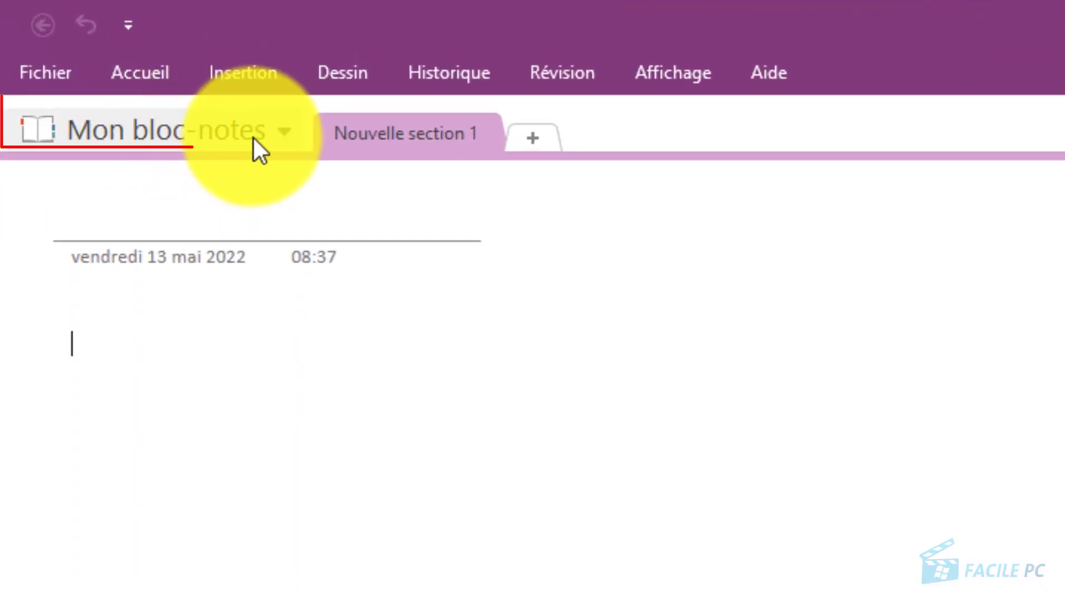
left_click(285, 133)
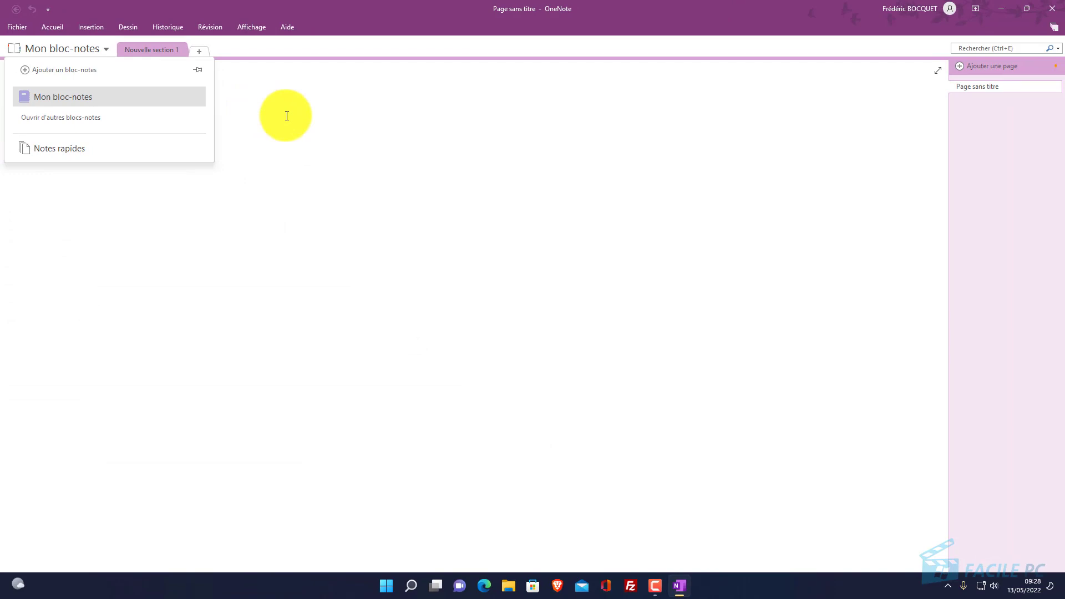
left_click(287, 116)
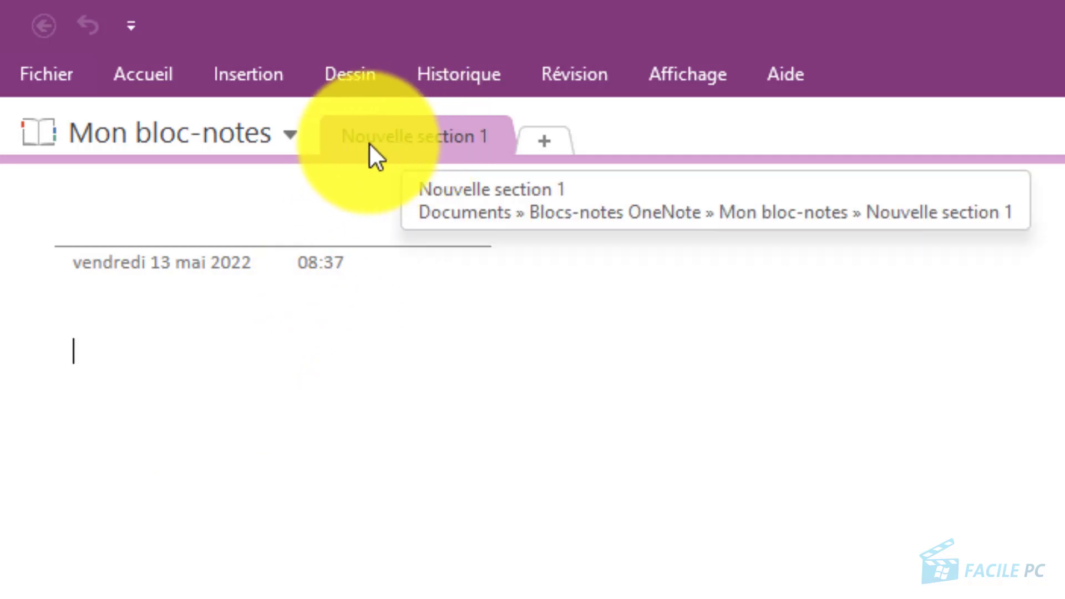
Rename the existing section of the Mon bloc-notes notebook as "courses".
right_click(418, 132)
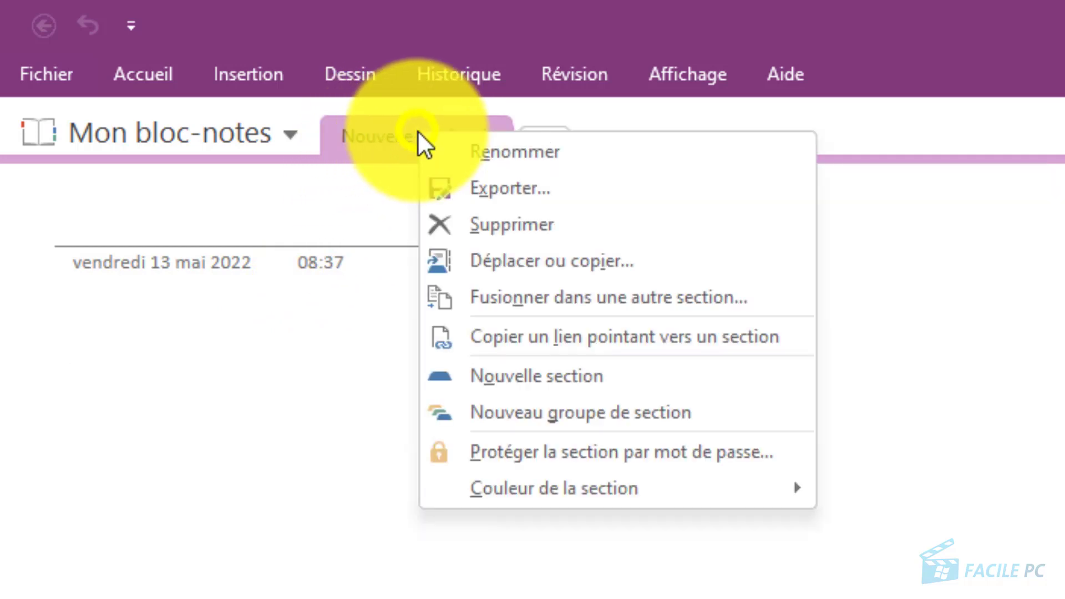
left_click(574, 161)
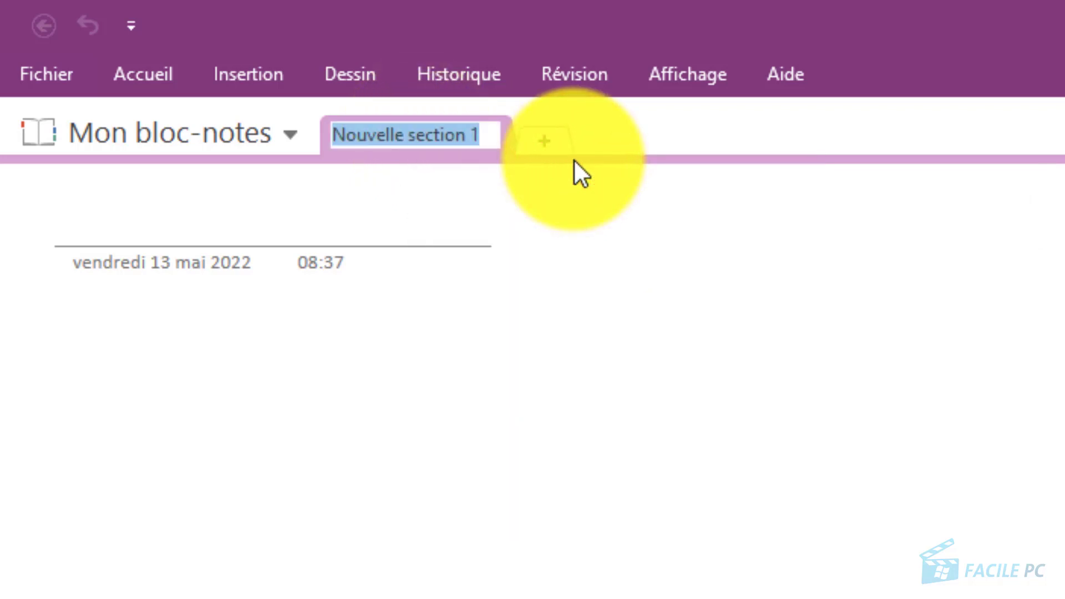
type("courses")
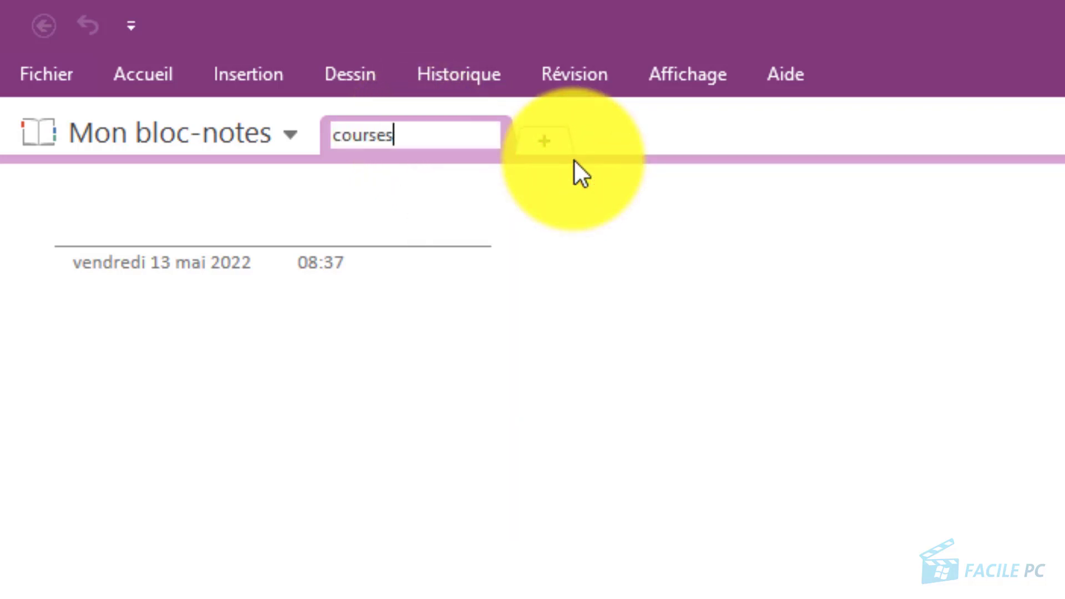
key("Return")
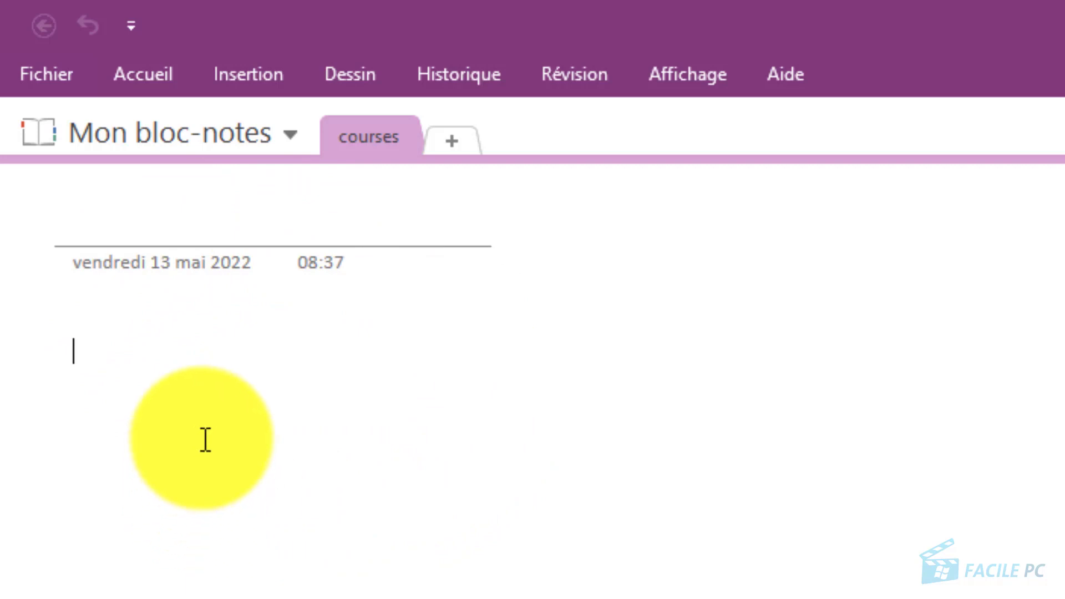
Add a second section named "administratif" to the notebook.
left_click(462, 136)
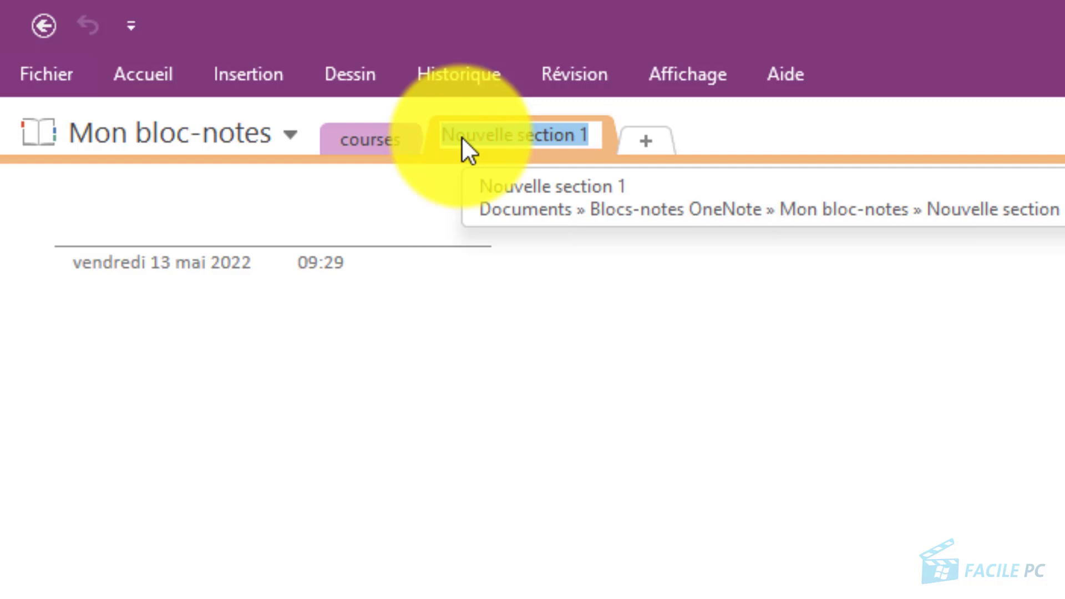
type("adm")
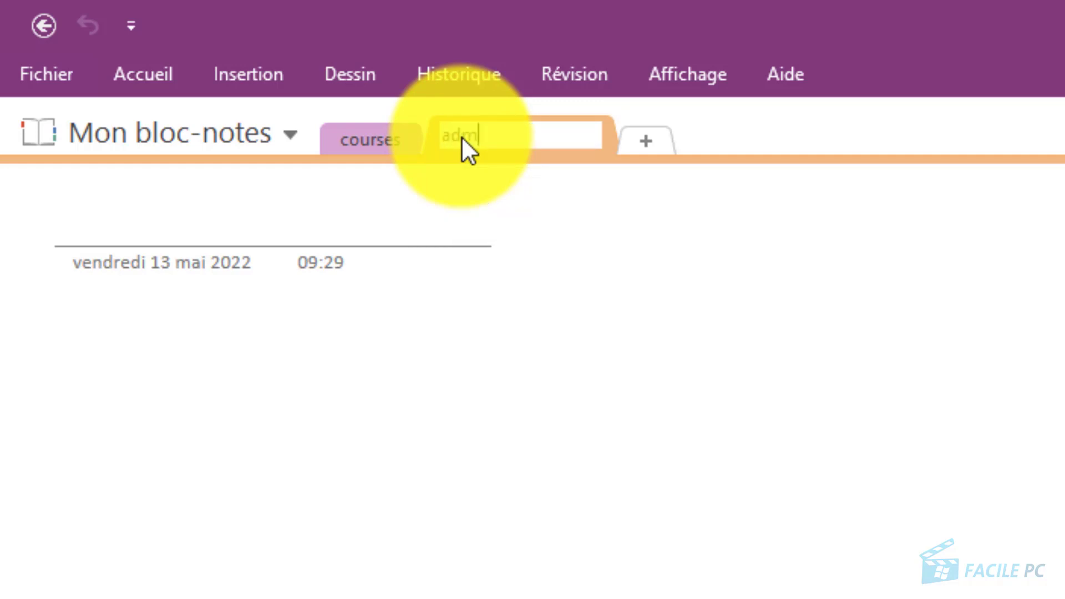
type("inistratif")
key("Return")
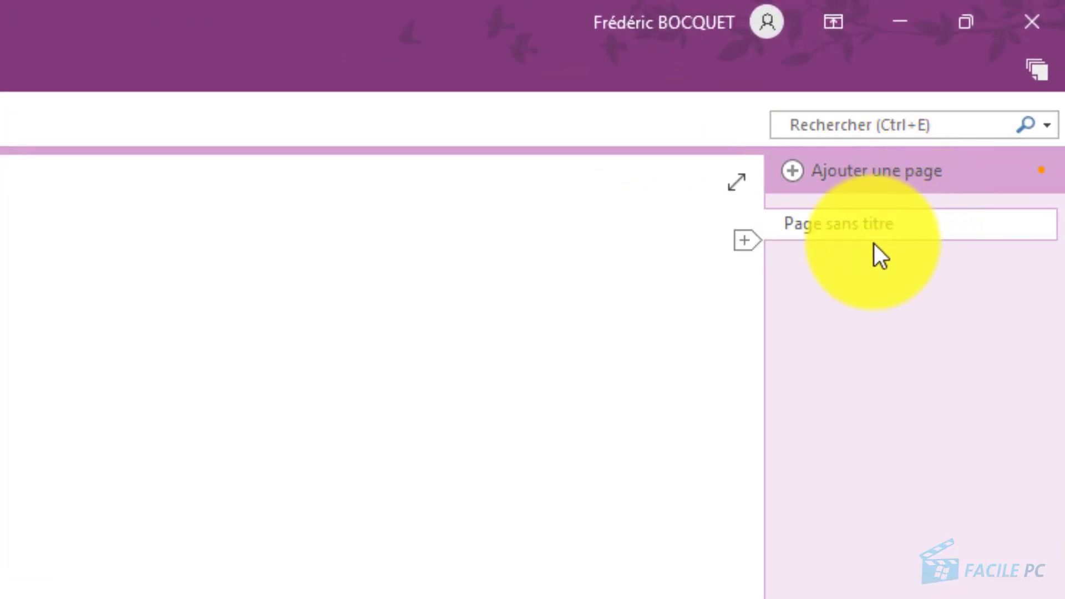
Rename the untitled page in the courses section as "Auchan".
right_click(850, 236)
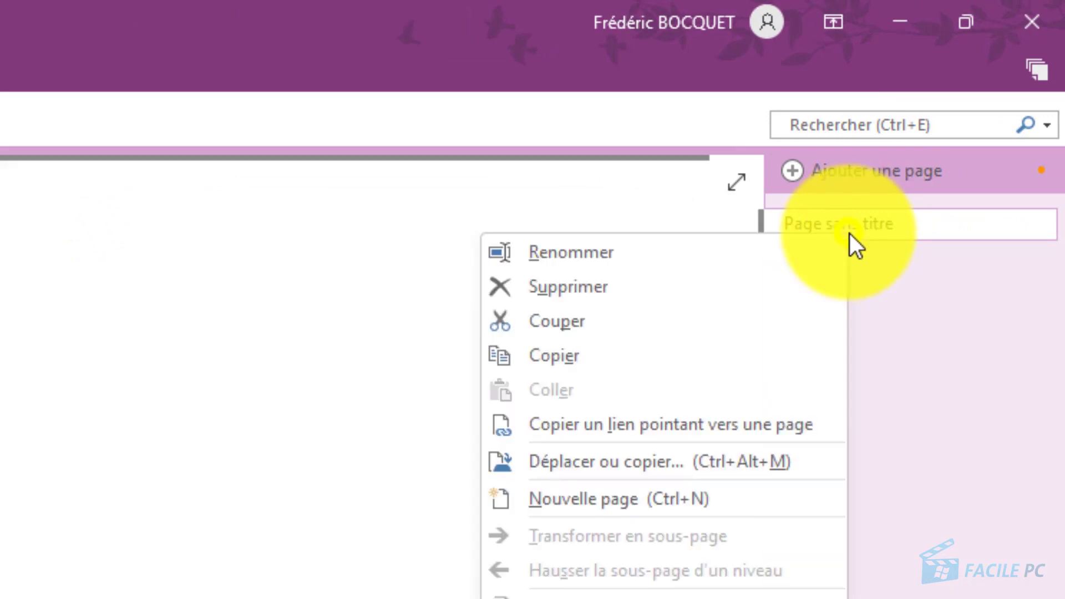
left_click(721, 254)
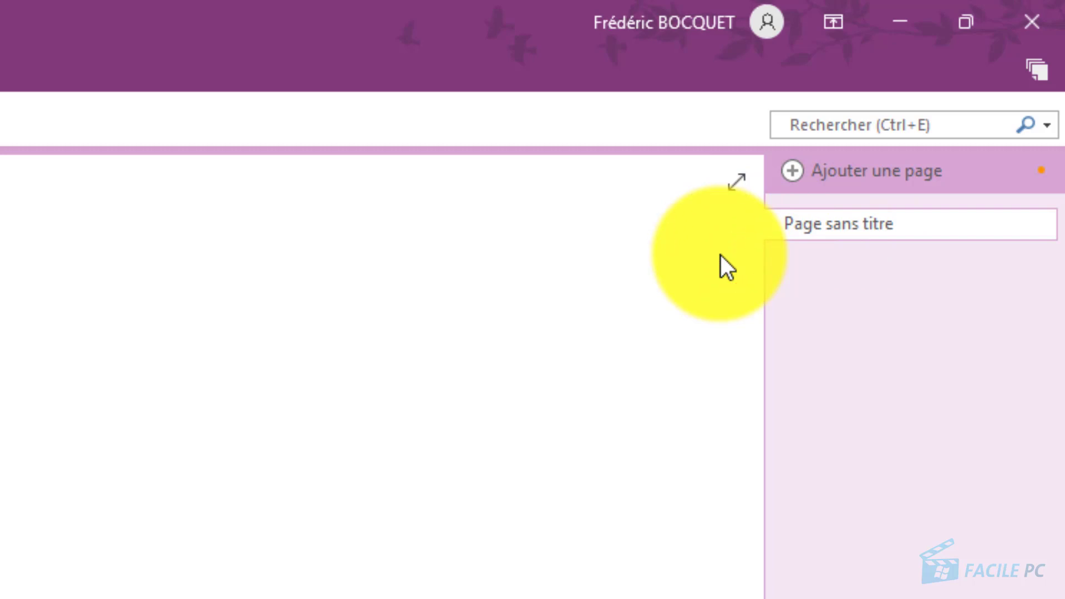
type("A")
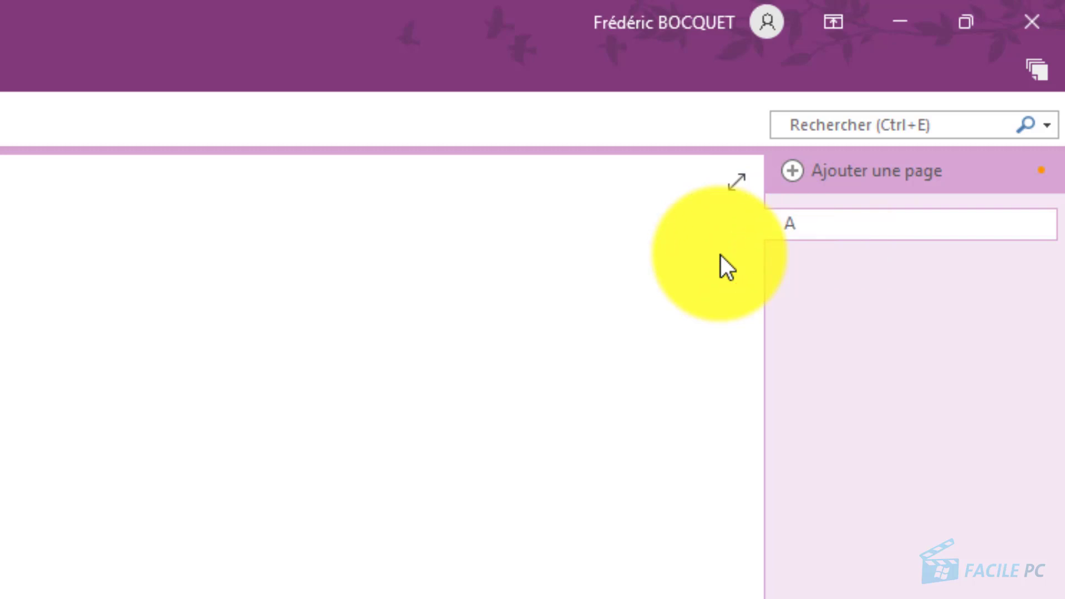
type("uchan")
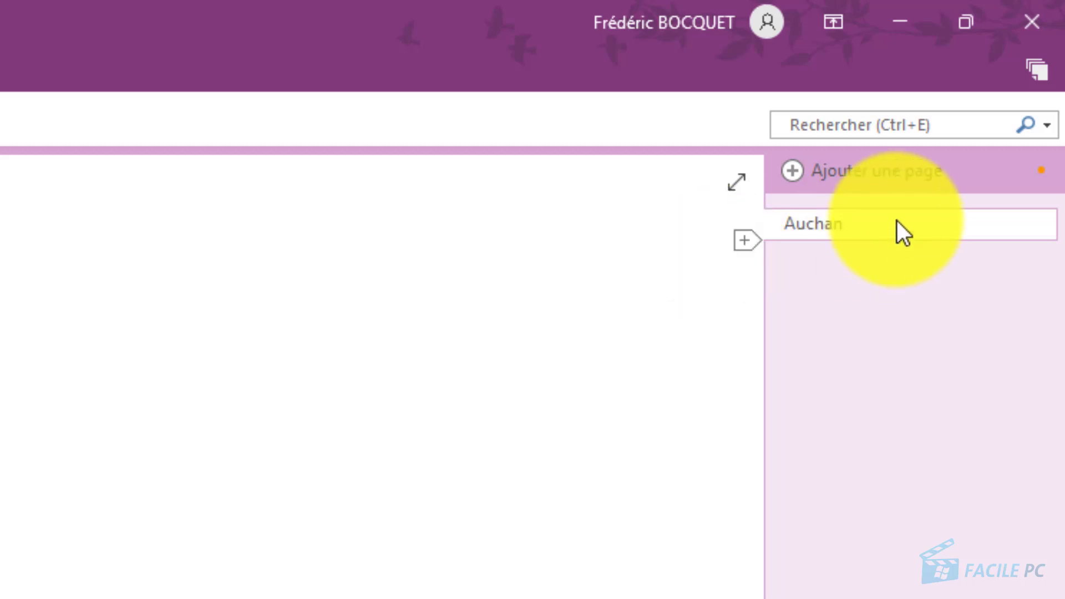
Add a second page to the courses section and name it "carrefour".
left_click(844, 171)
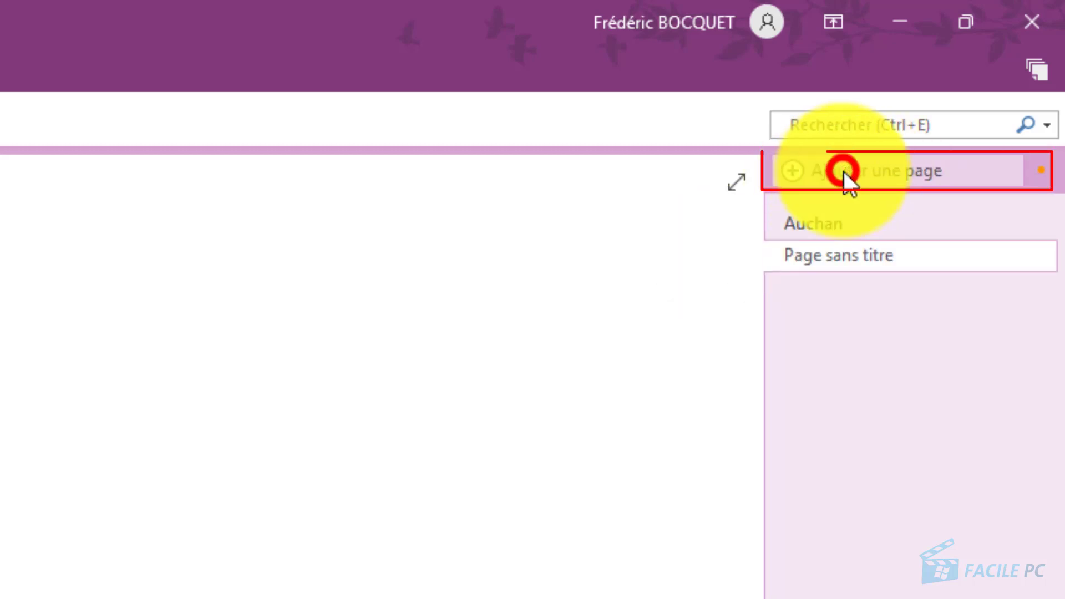
right_click(863, 253)
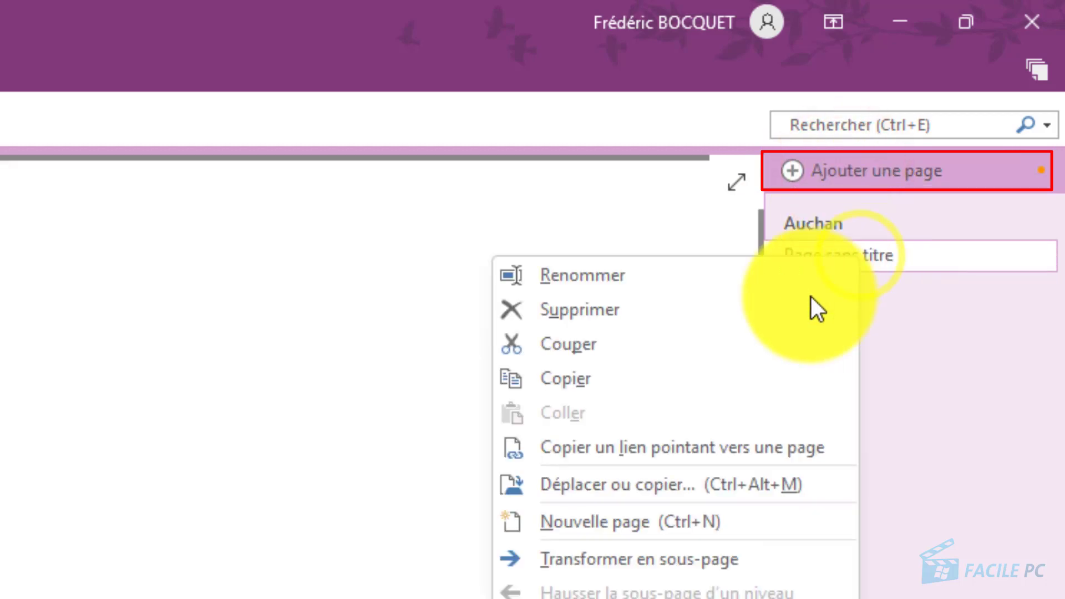
left_click(638, 279)
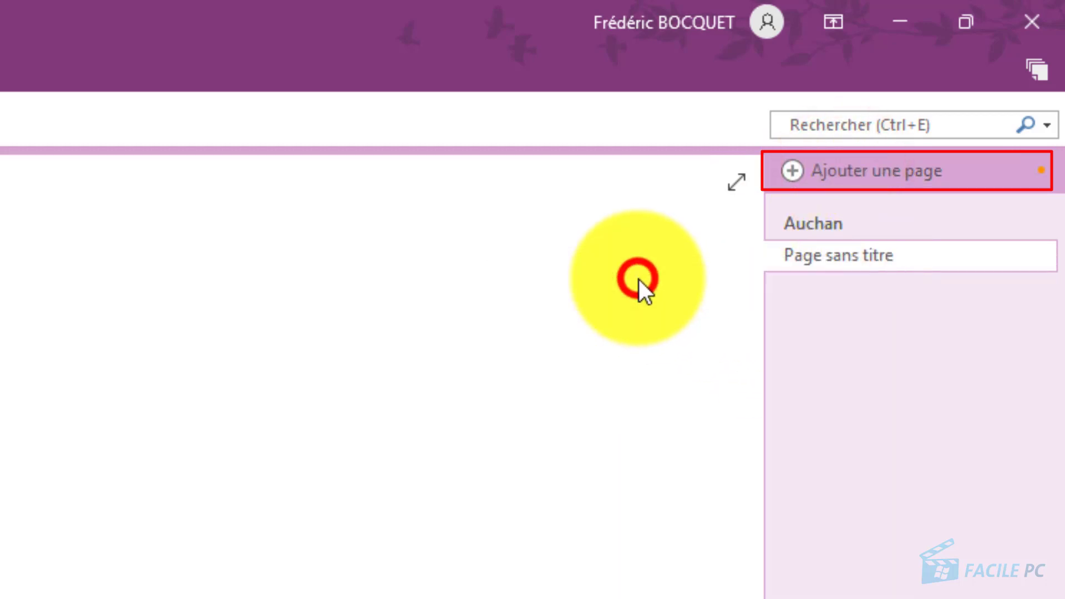
type("carref")
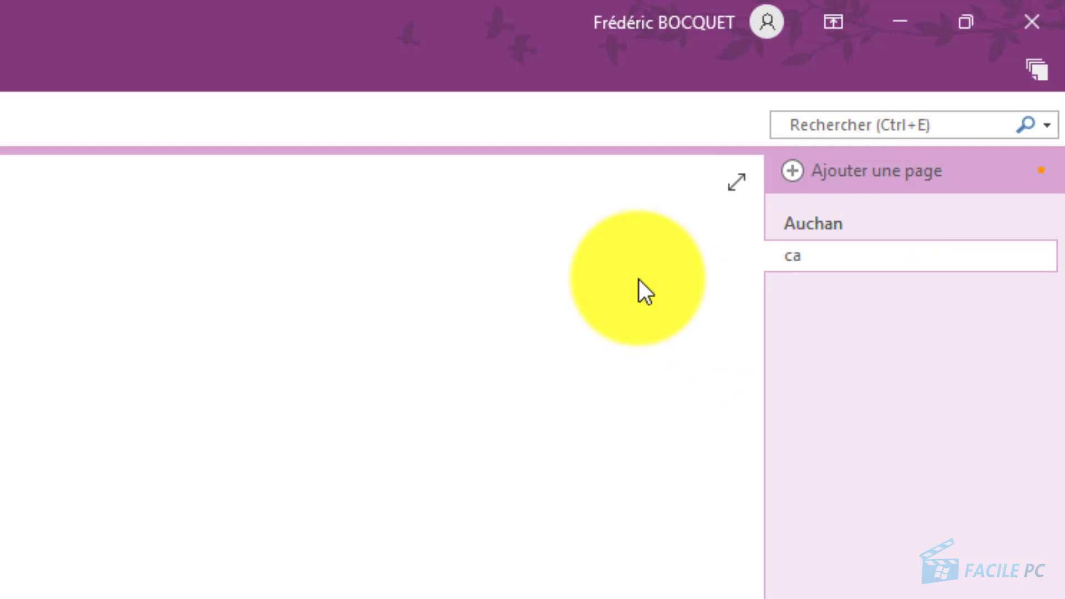
type("our")
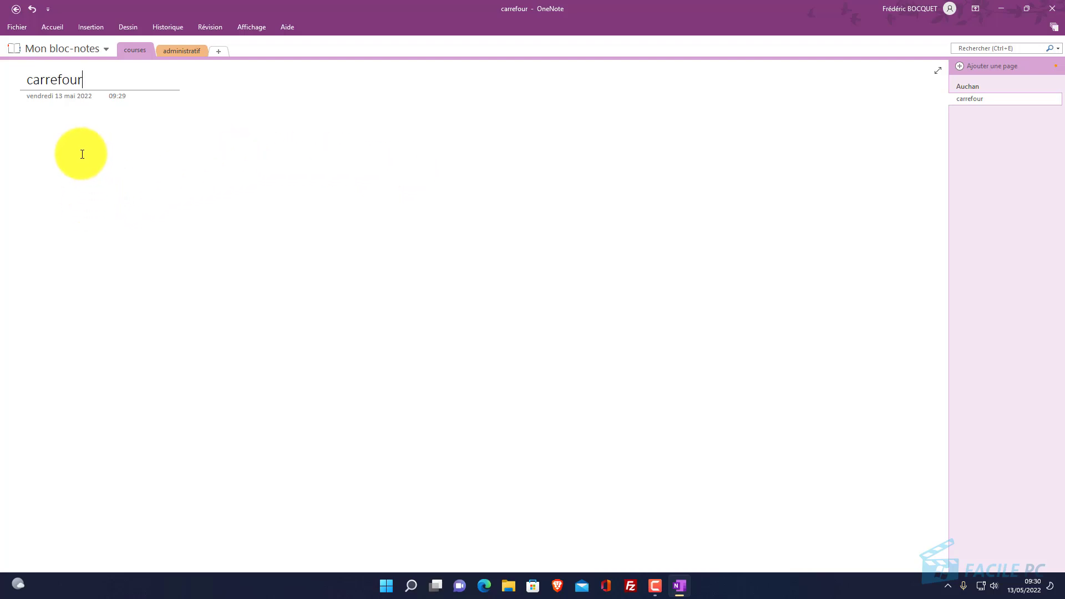
left_click(435, 227)
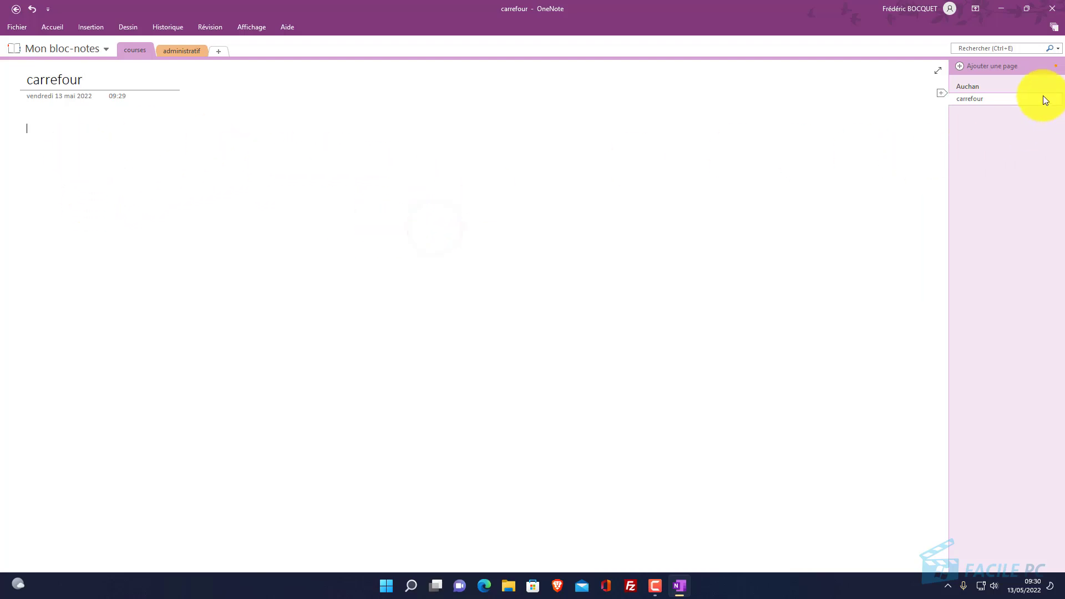
Write the note "tomates" on the Auchan page and move its container toward the upper middle of the page.
left_click(988, 87)
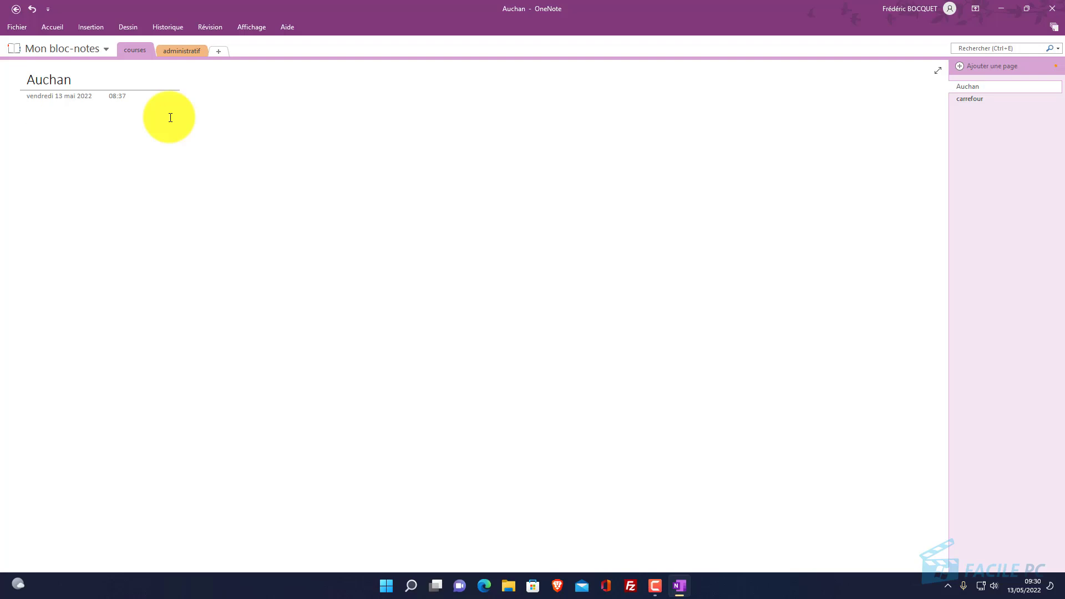
type("tomat")
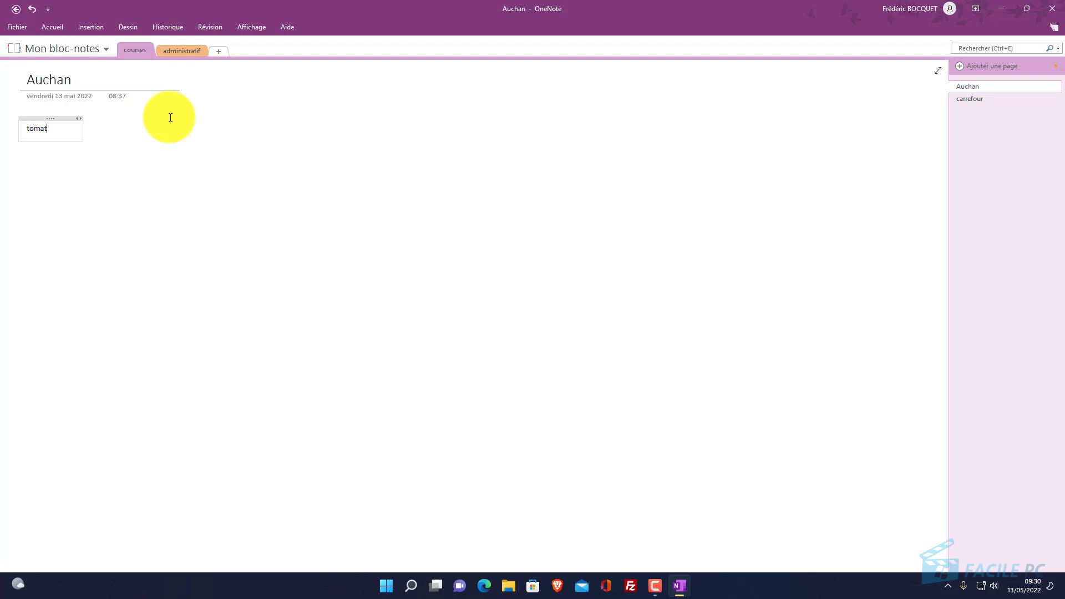
type("es")
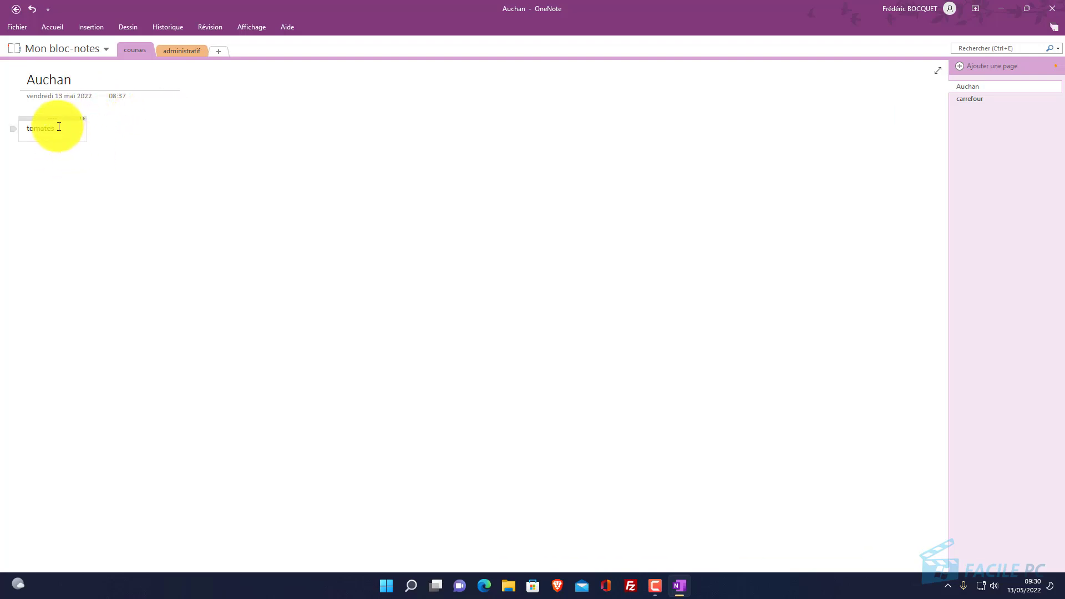
left_click_drag(43, 120, 345, 167)
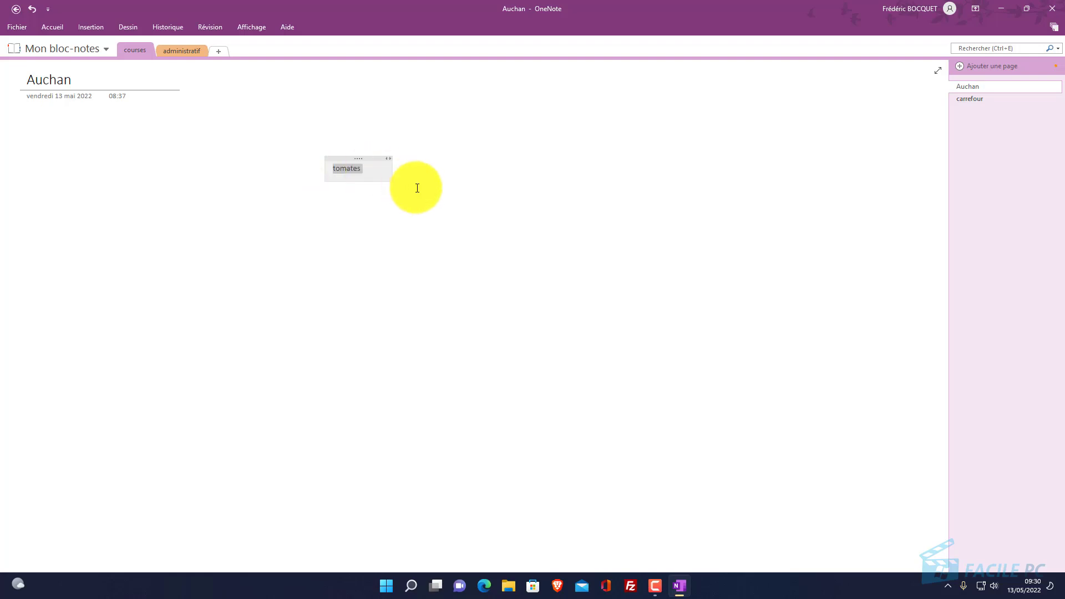
left_click(376, 220)
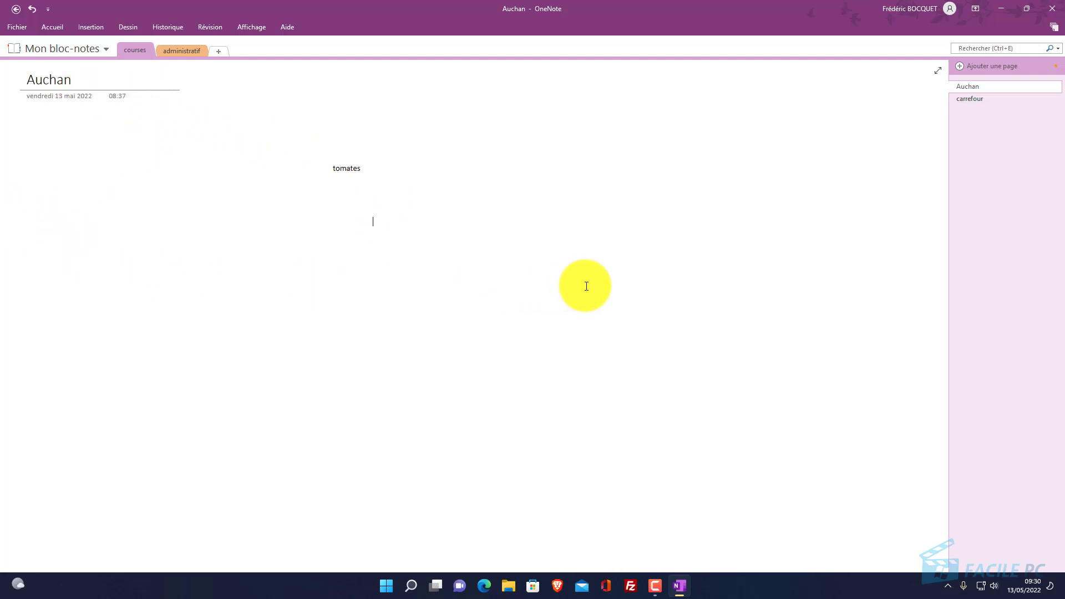
Write a separate note "Salades" on the Auchan page, below and to the right of the "tomates" note.
left_click(597, 280)
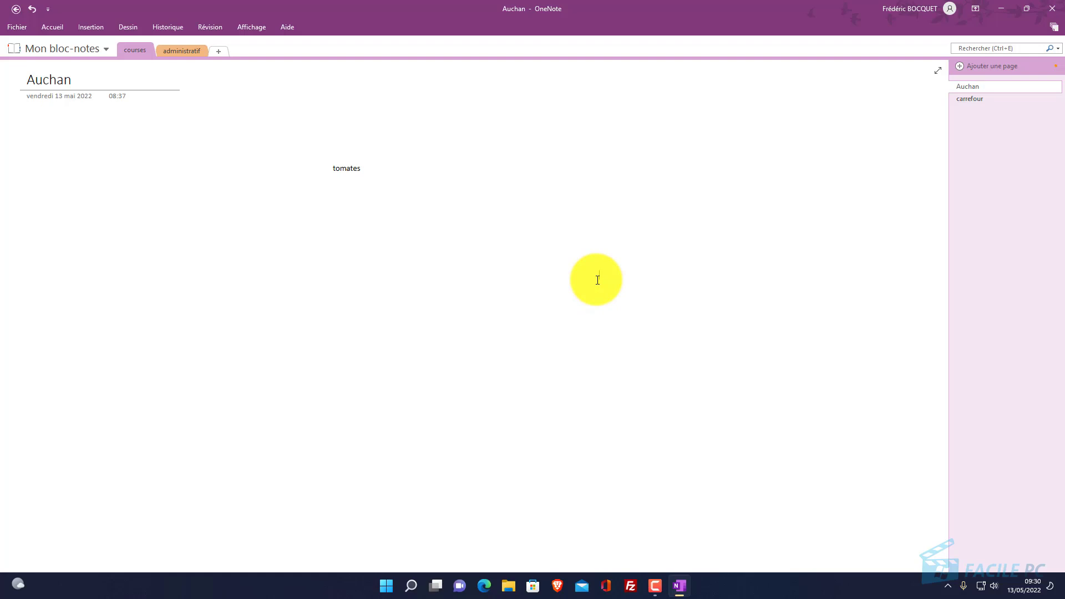
type("salades")
key("Return")
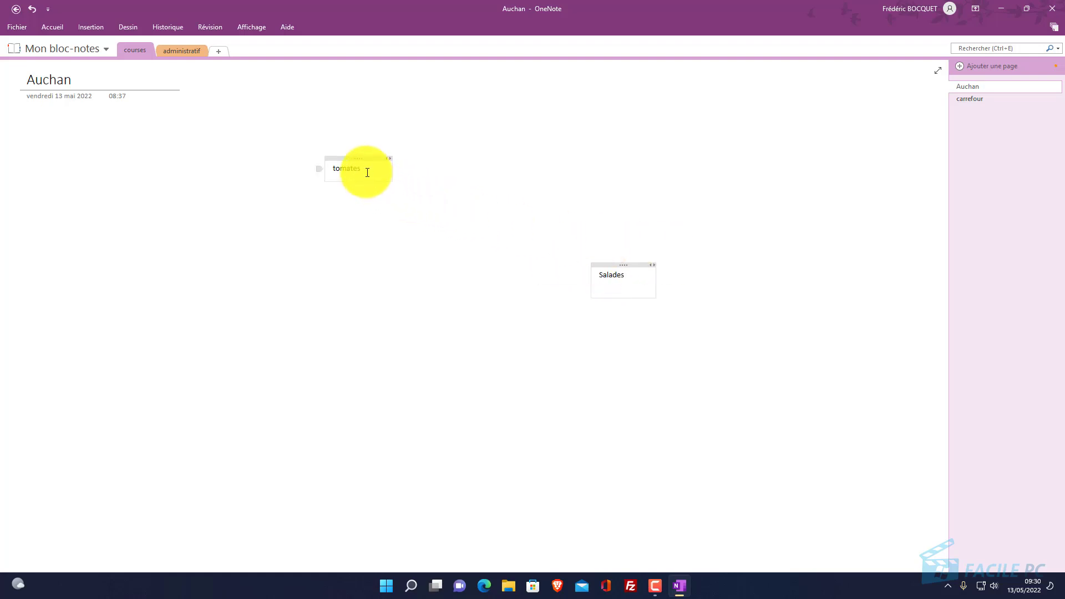
Format the word "tomates" in bold Arial Black at size 20.
left_click_drag(365, 168, 331, 169)
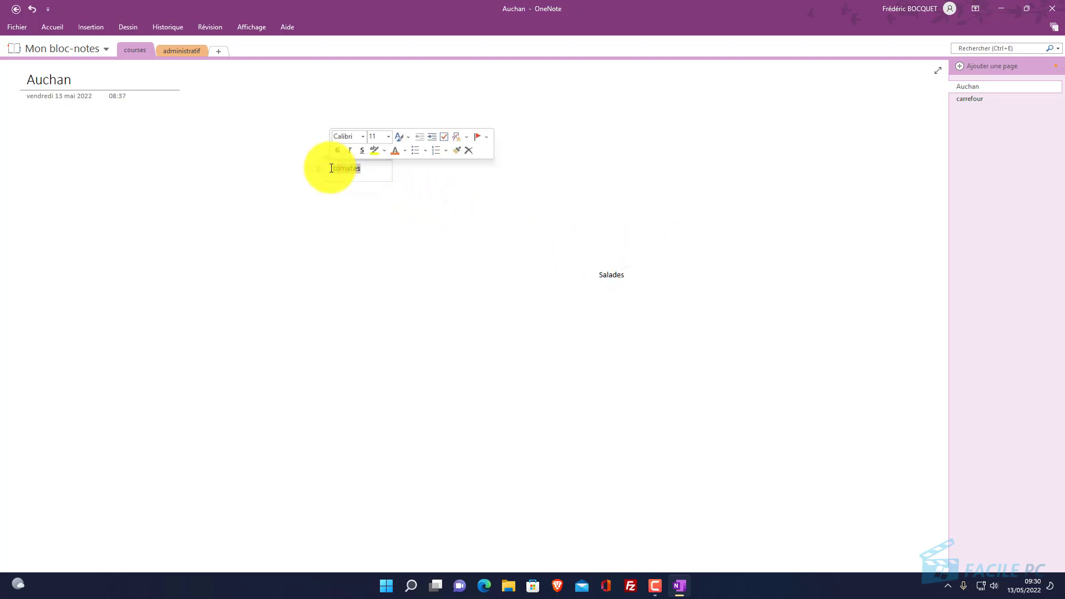
left_click(47, 29)
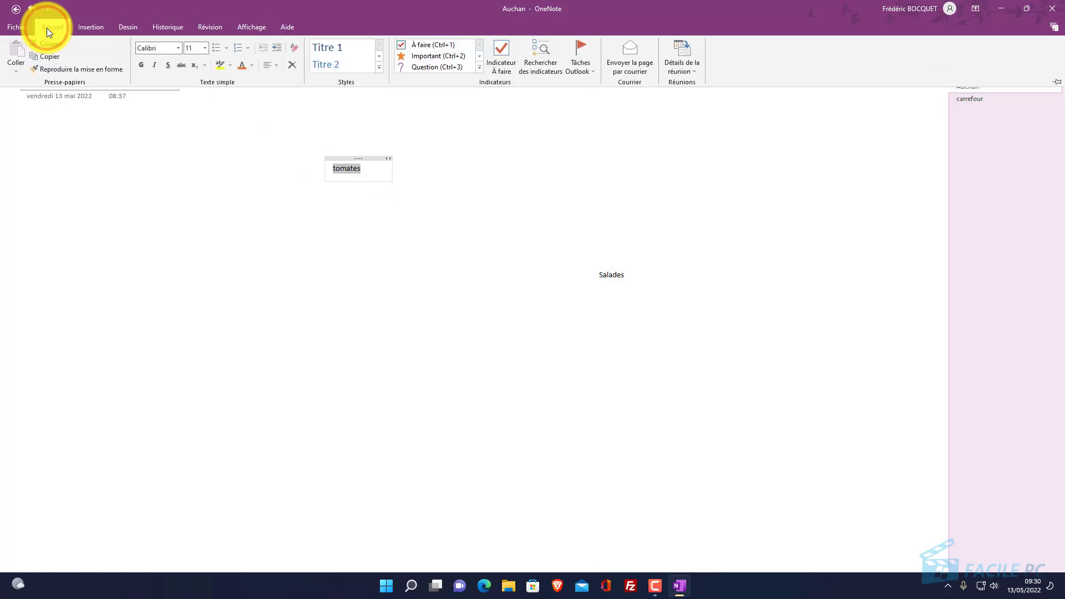
left_click(178, 49)
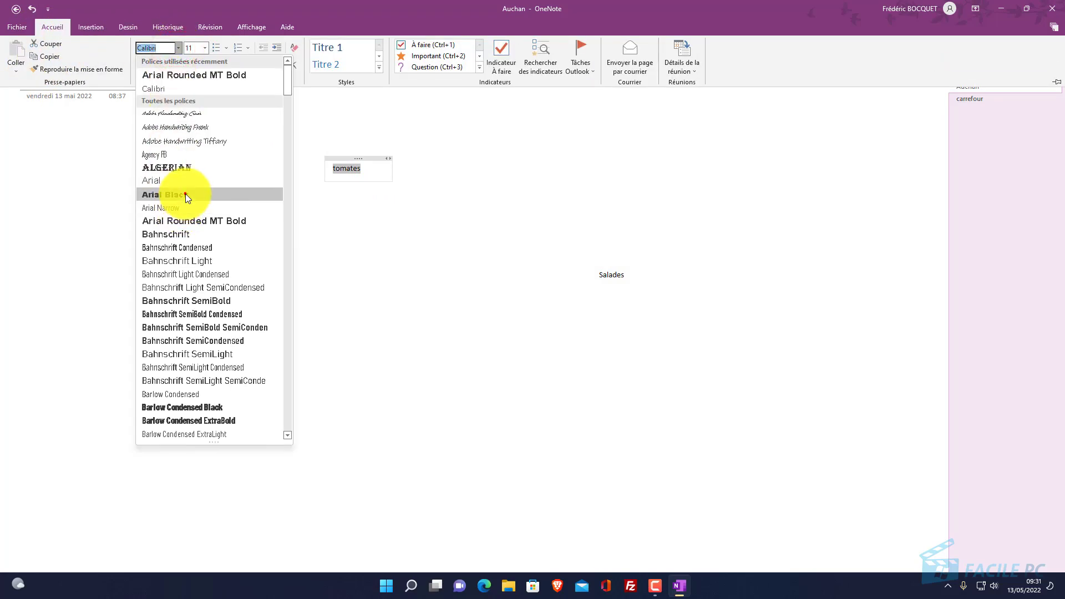
left_click(186, 194)
left_click(203, 48)
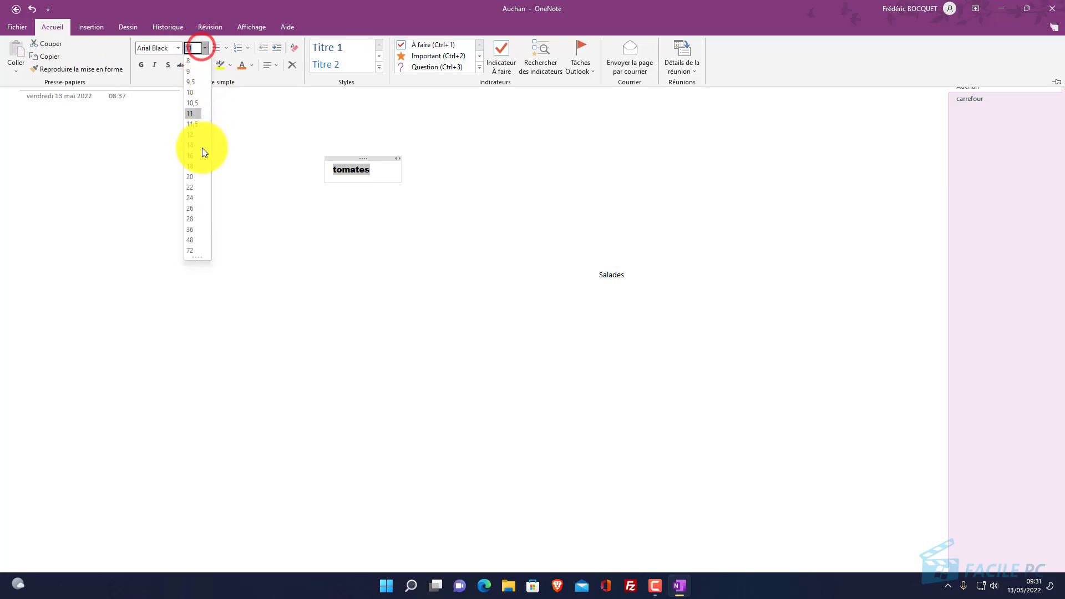
left_click(192, 178)
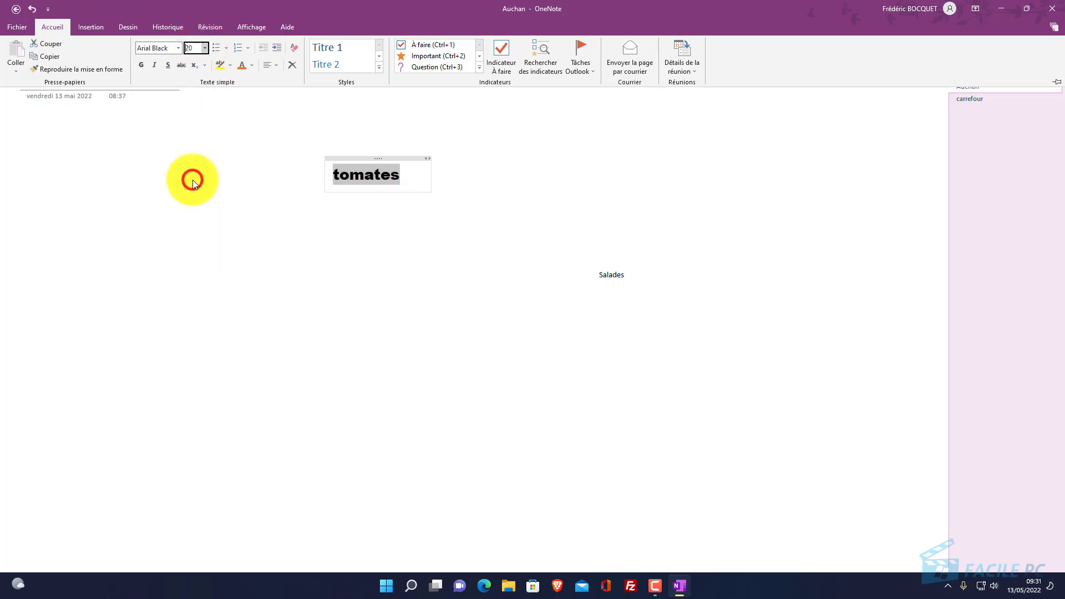
left_click(140, 65)
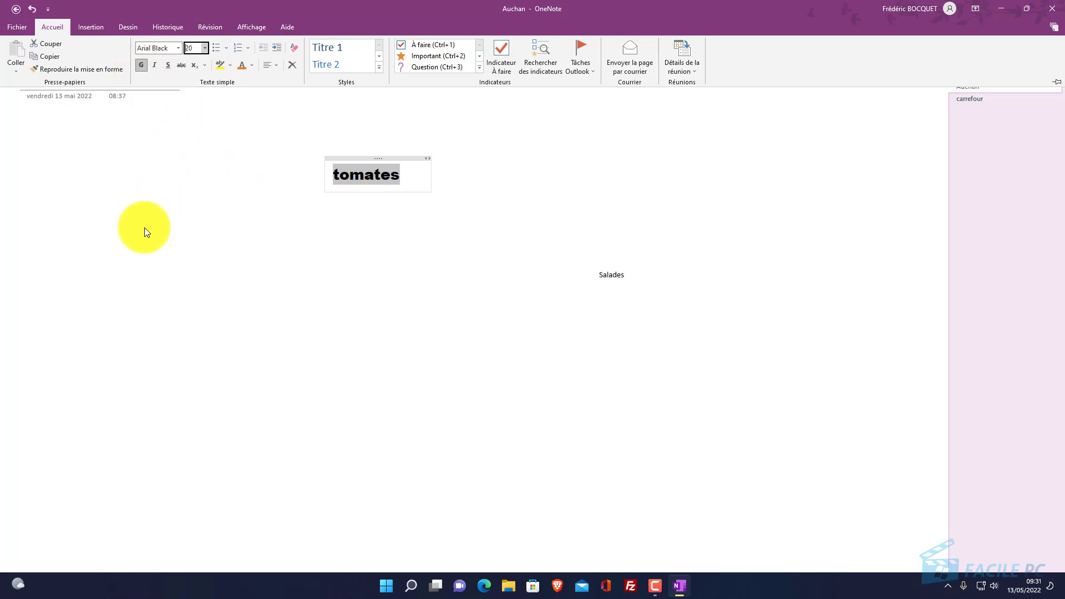
left_click(202, 169)
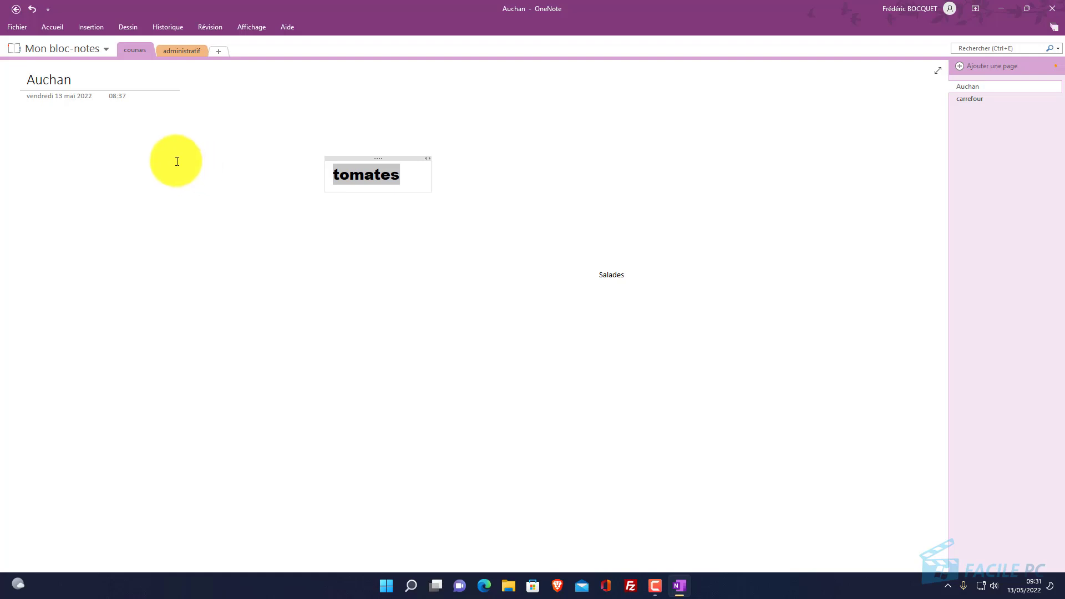
left_click(193, 196)
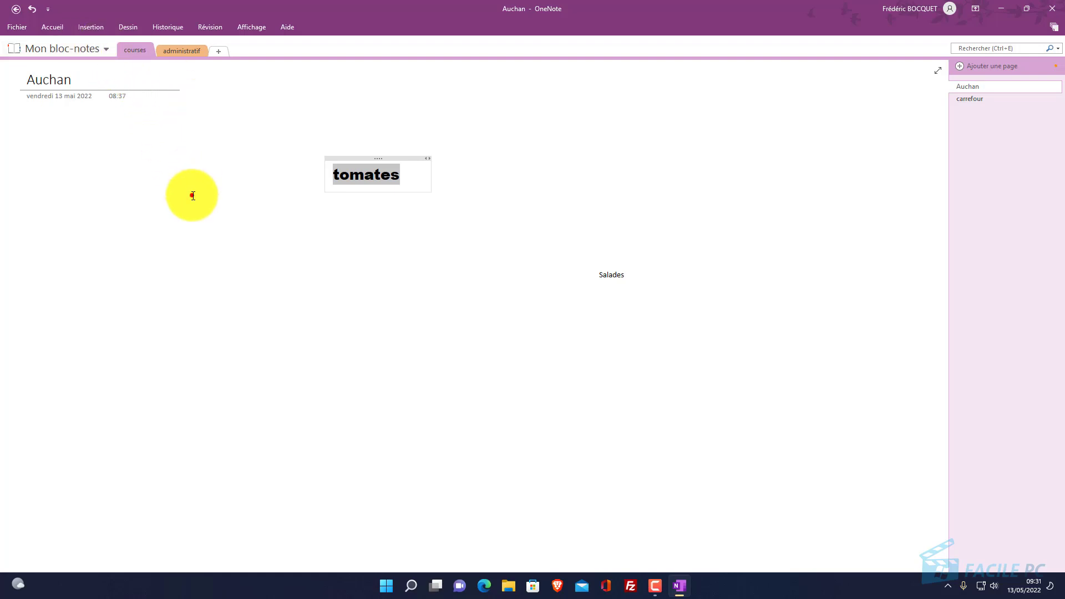
Attach the file "ab grec noir.png" from the Images folder to the Auchan page and move its icon near the page's left edge.
left_click(98, 27)
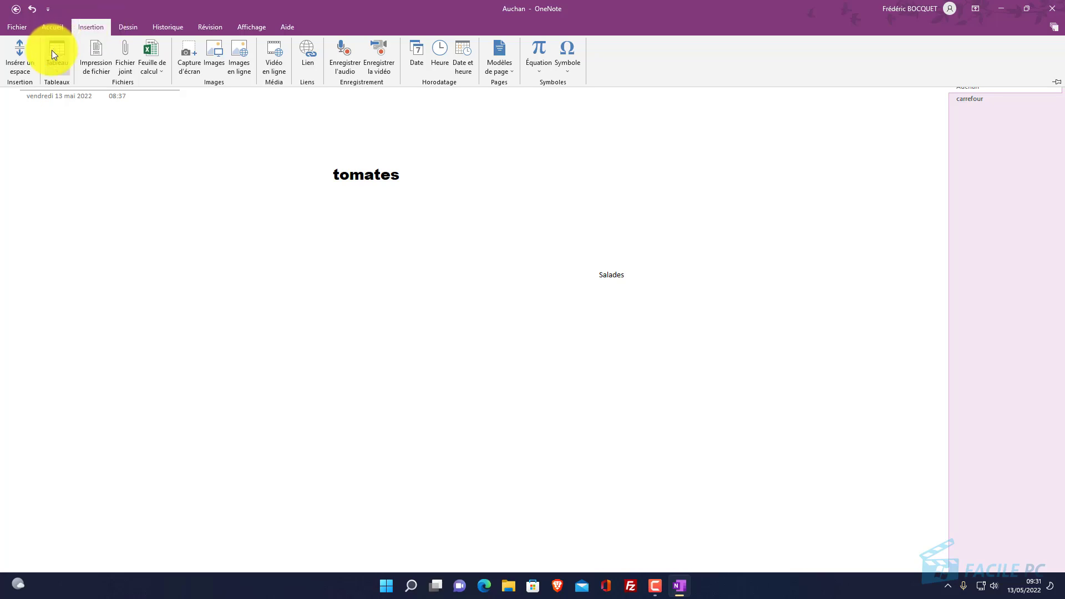
left_click(127, 60)
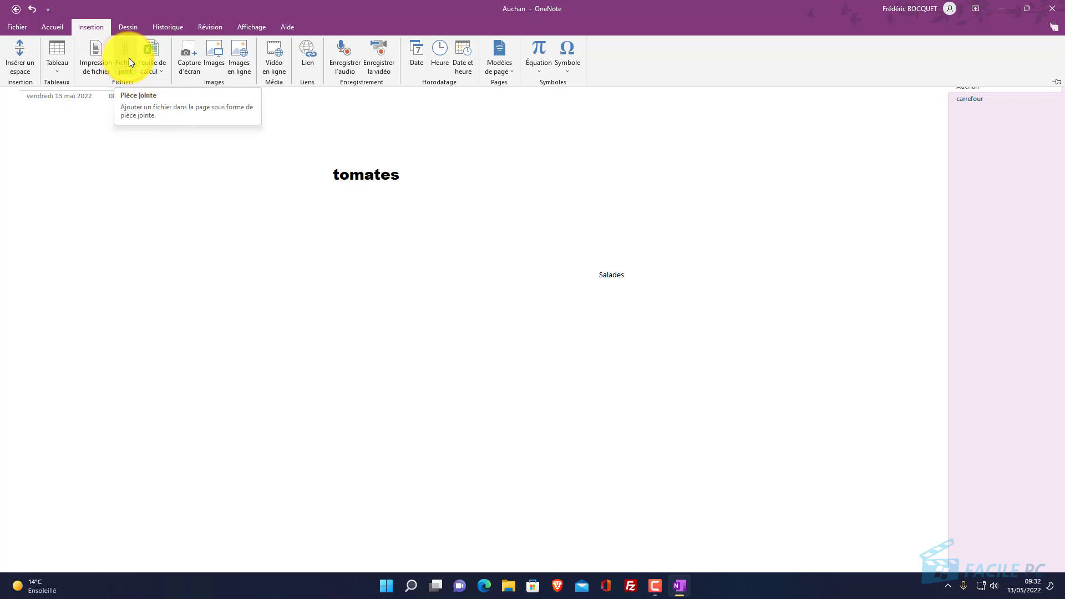
left_click(127, 59)
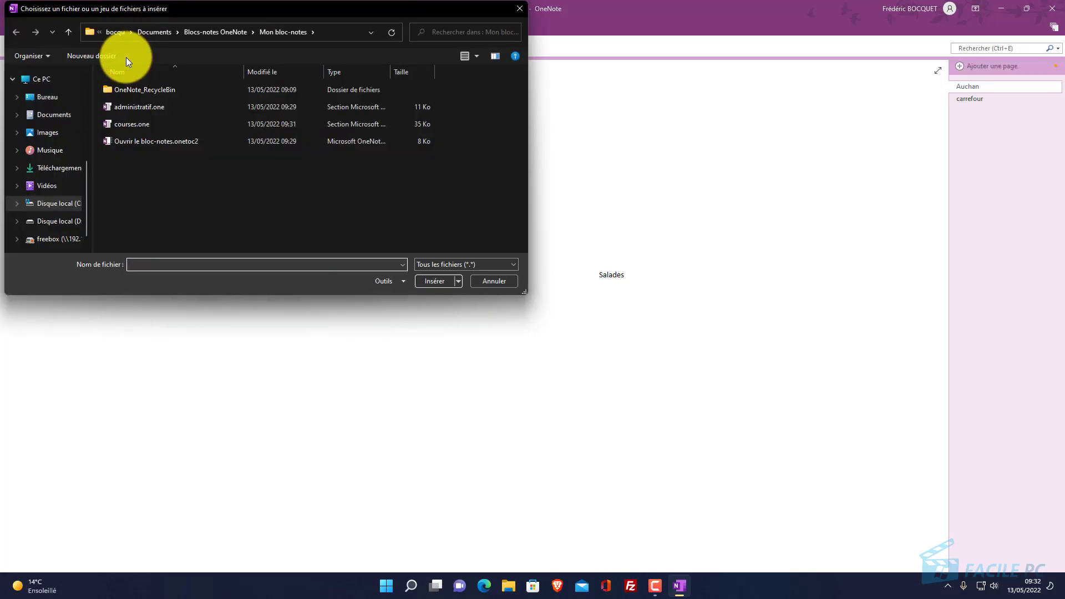
left_click(53, 136)
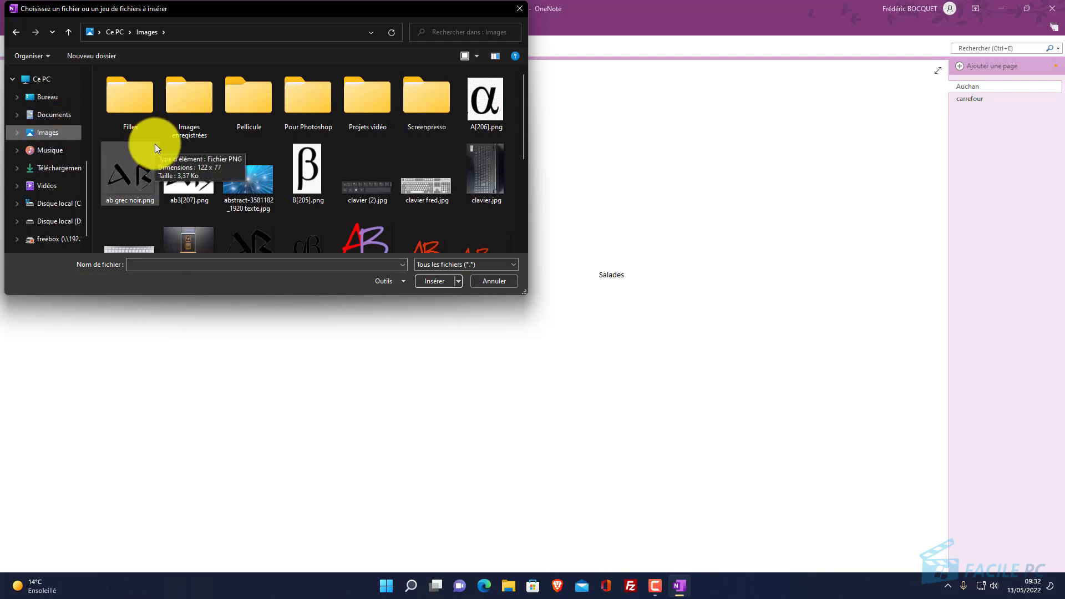
double_click(129, 171)
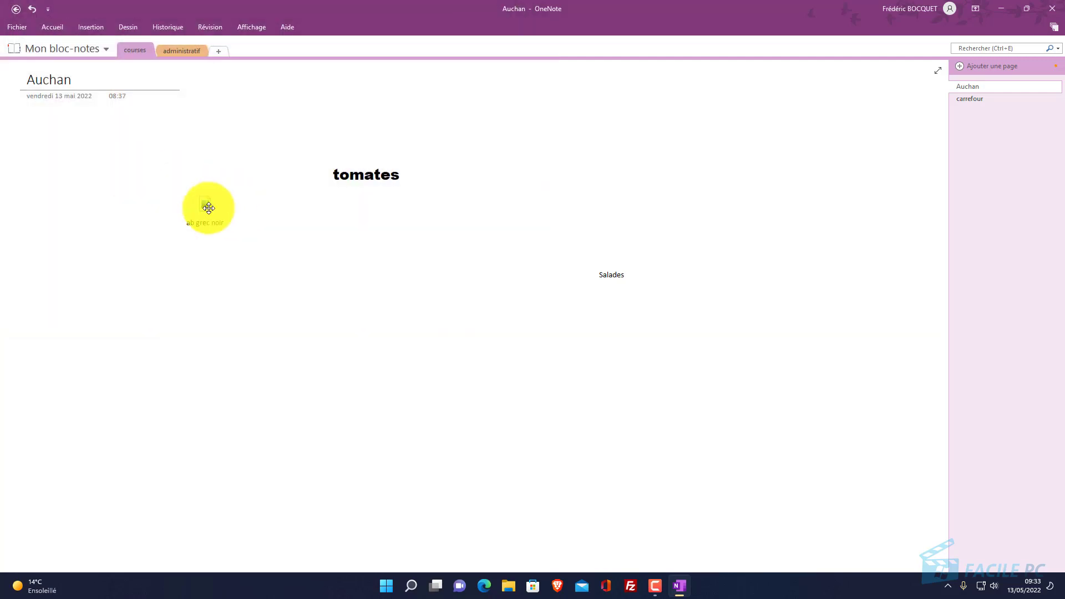
left_click_drag(209, 208, 80, 208)
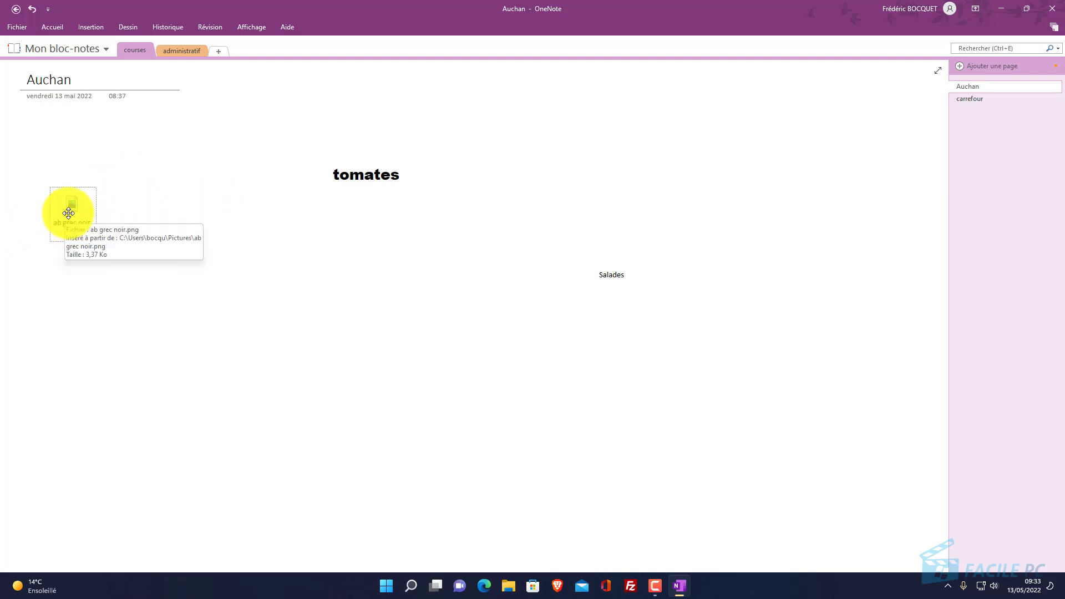
Open the attached "ab grec noir" image from the page to view it, accepting the security warning, and close the viewer.
double_click(70, 210)
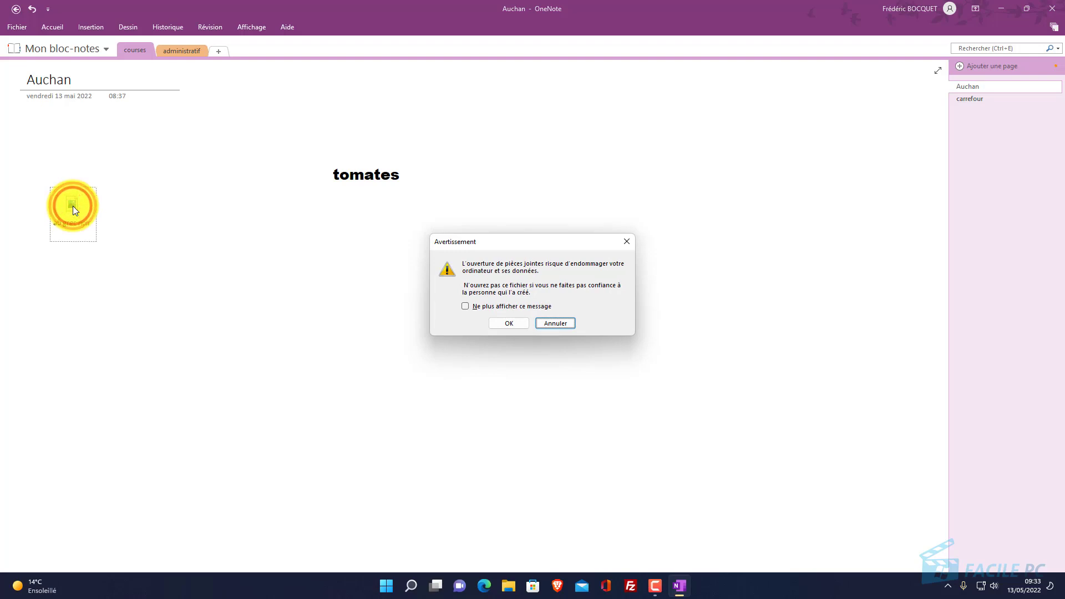
left_click(506, 325)
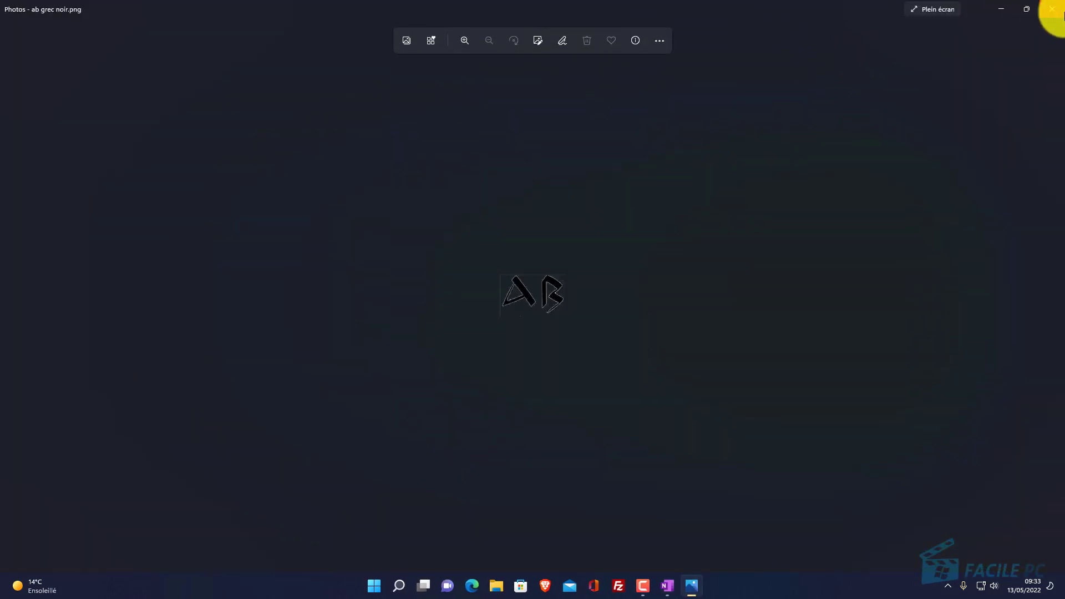
left_click(1056, 11)
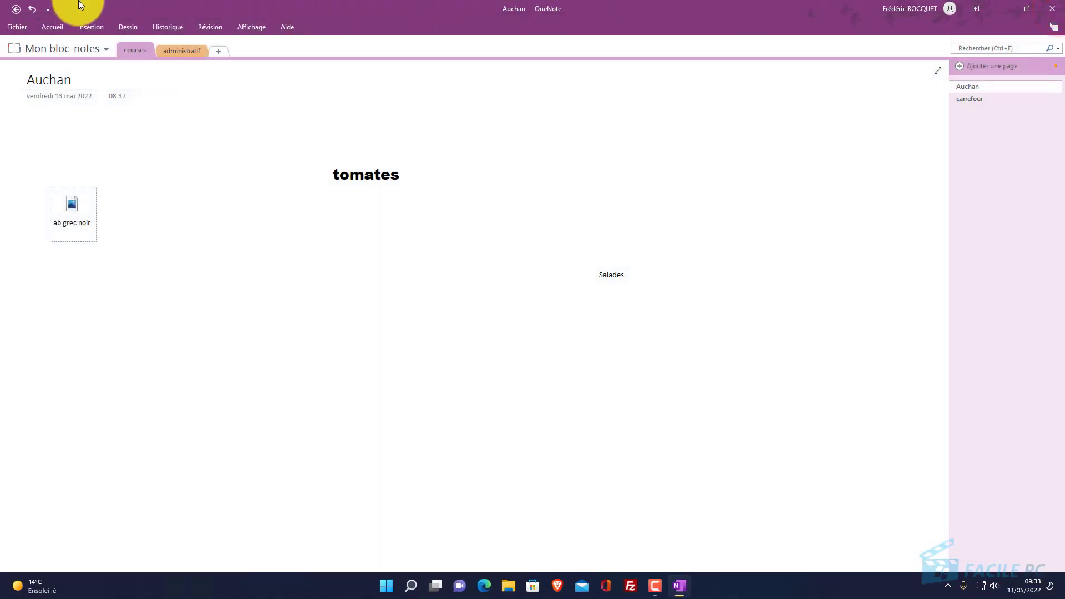
Draw a freehand wavy line with the red pen across the Auchan page, below the attached file.
left_click(86, 27)
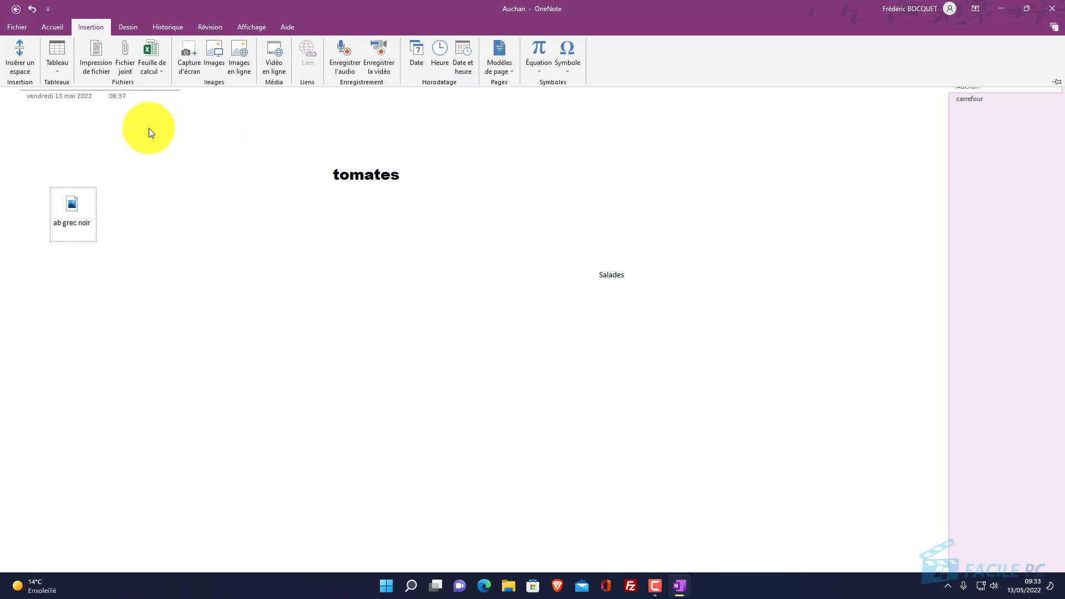
left_click(134, 27)
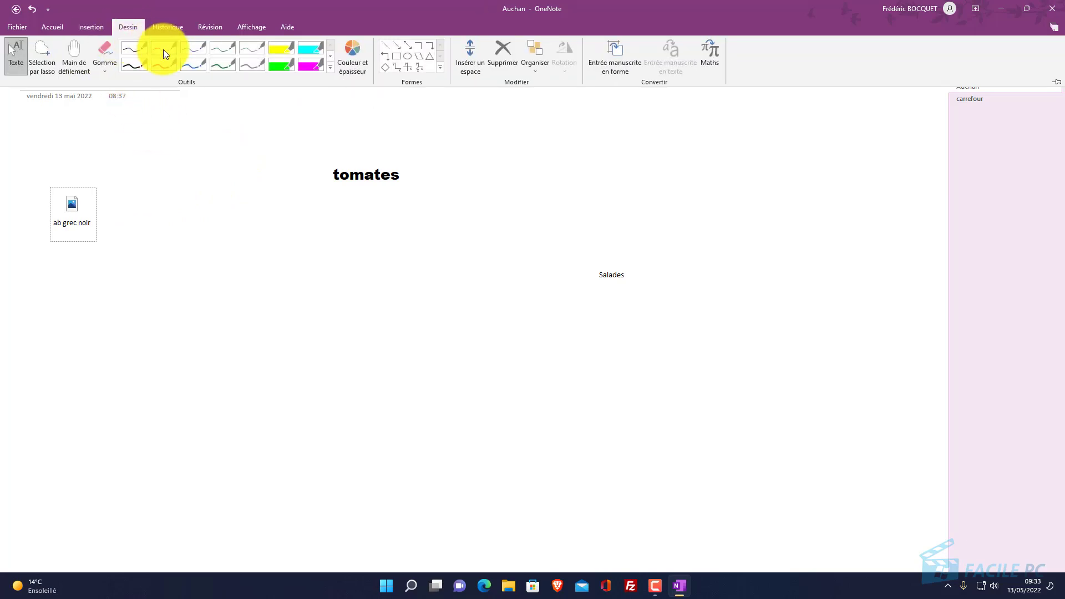
left_click(167, 65)
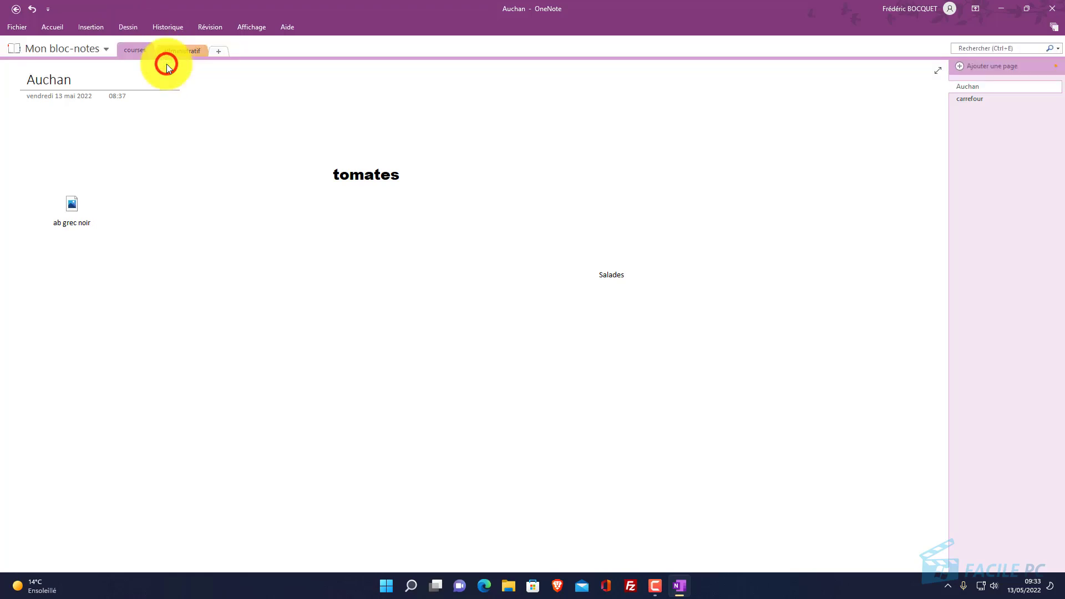
mouse_move(69, 348)
left_mouse_down()
mouse_move(88, 323)
mouse_move(159, 352)
mouse_move(276, 338)
mouse_move(425, 376)
left_mouse_up()
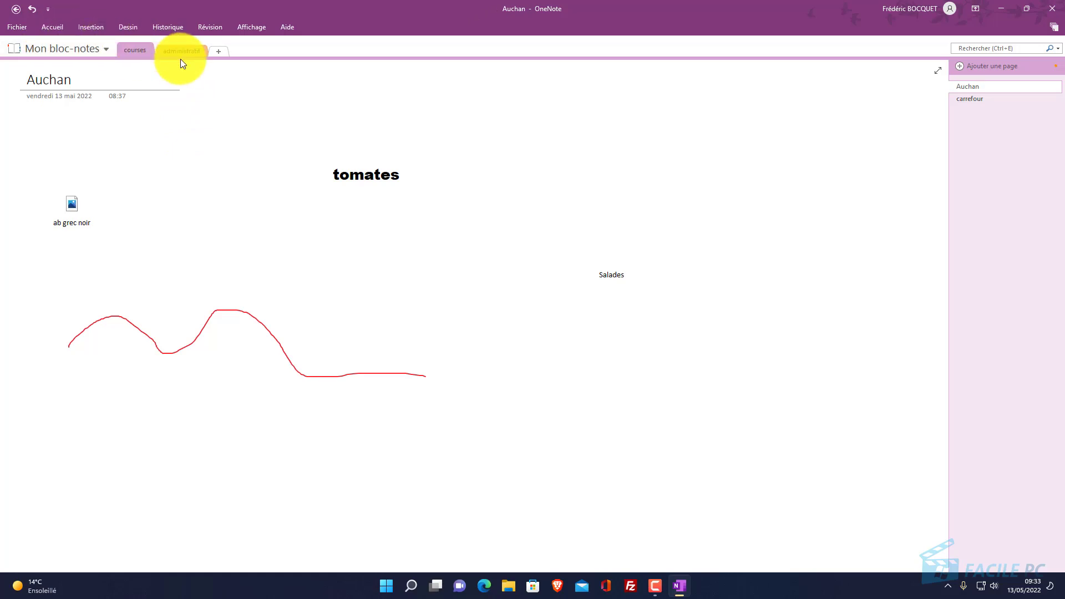
Create a to-do checklist on the carrefour page with the items "Huile" and "sel".
left_click(972, 100)
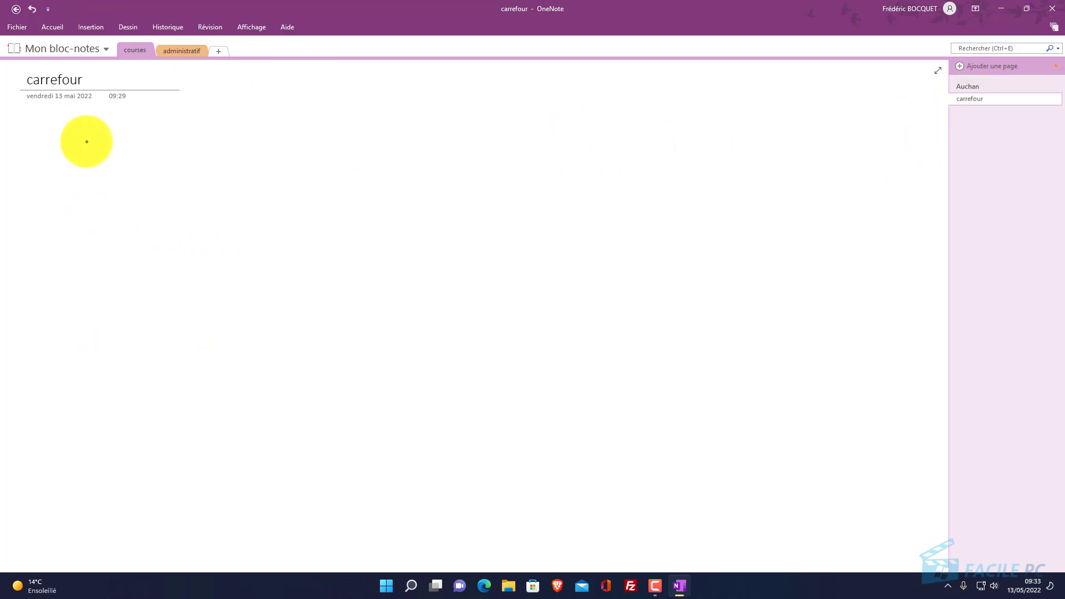
left_click(53, 29)
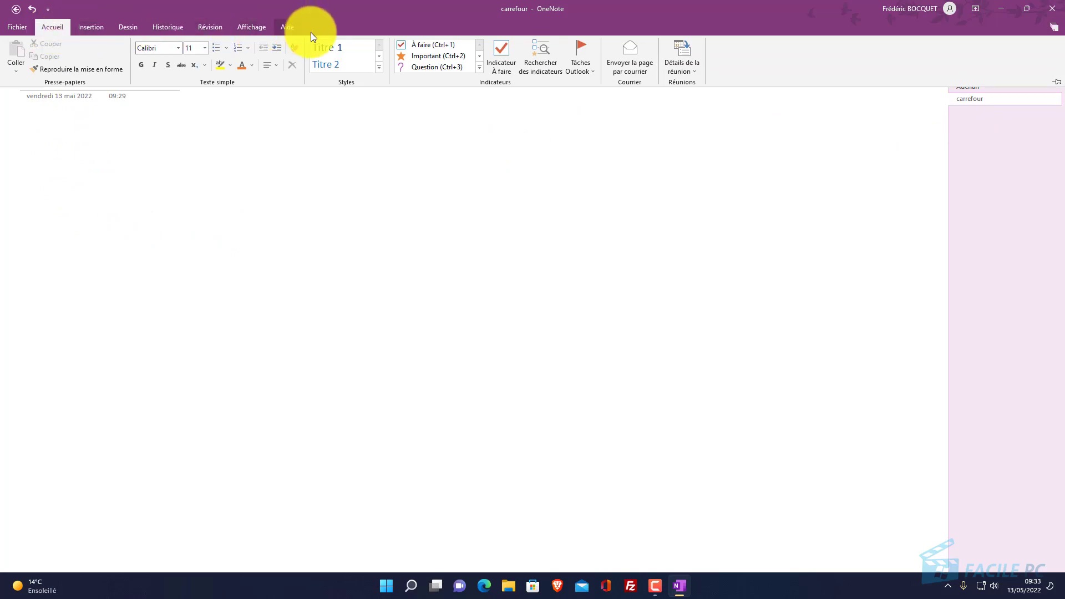
left_click(419, 45)
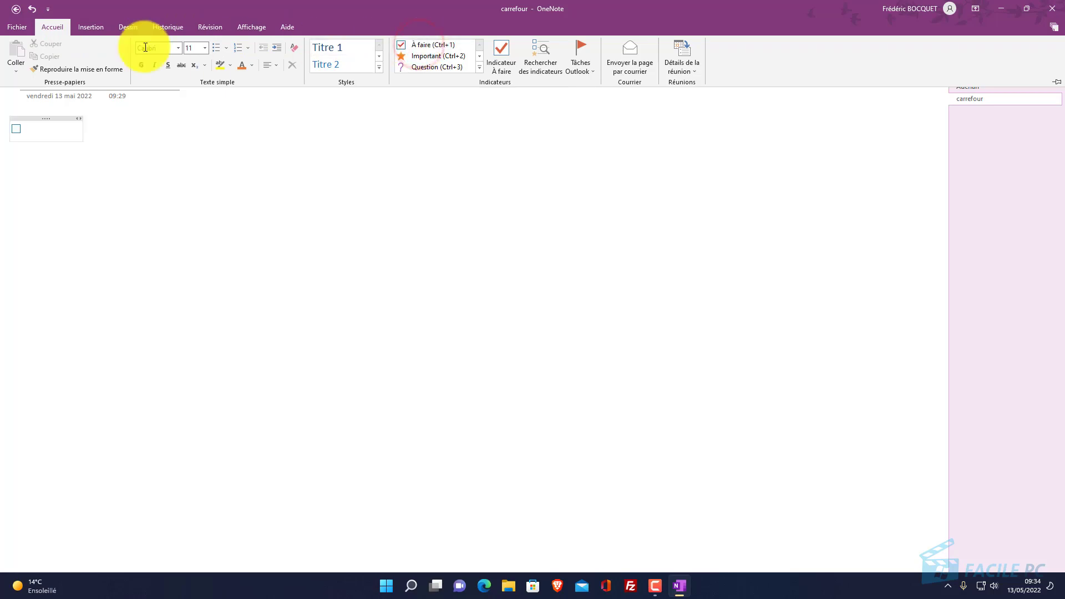
left_click(36, 128)
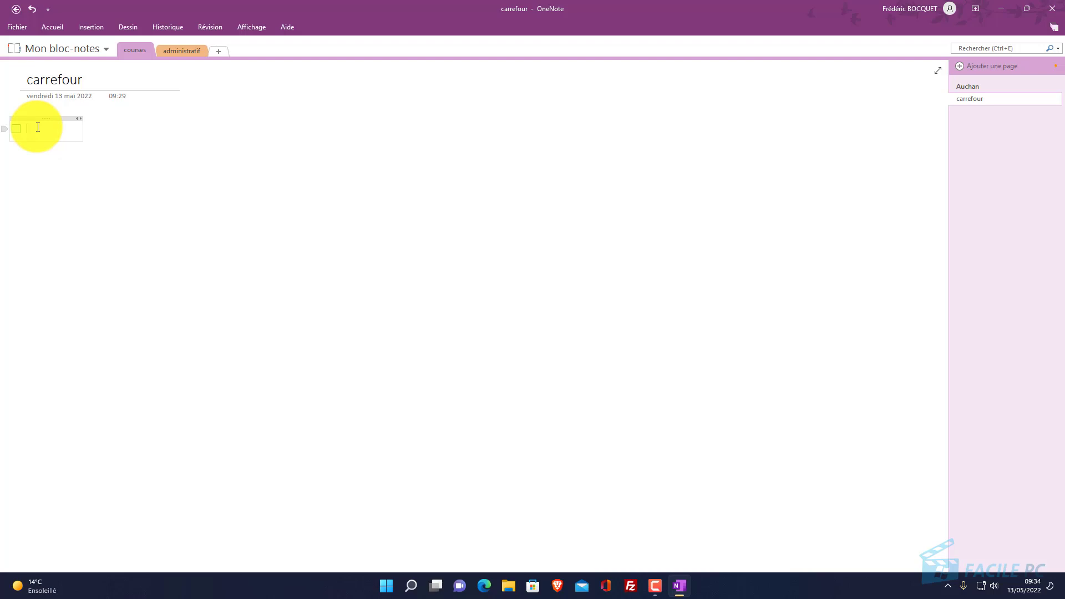
type("huile")
key("Return")
left_click(42, 188)
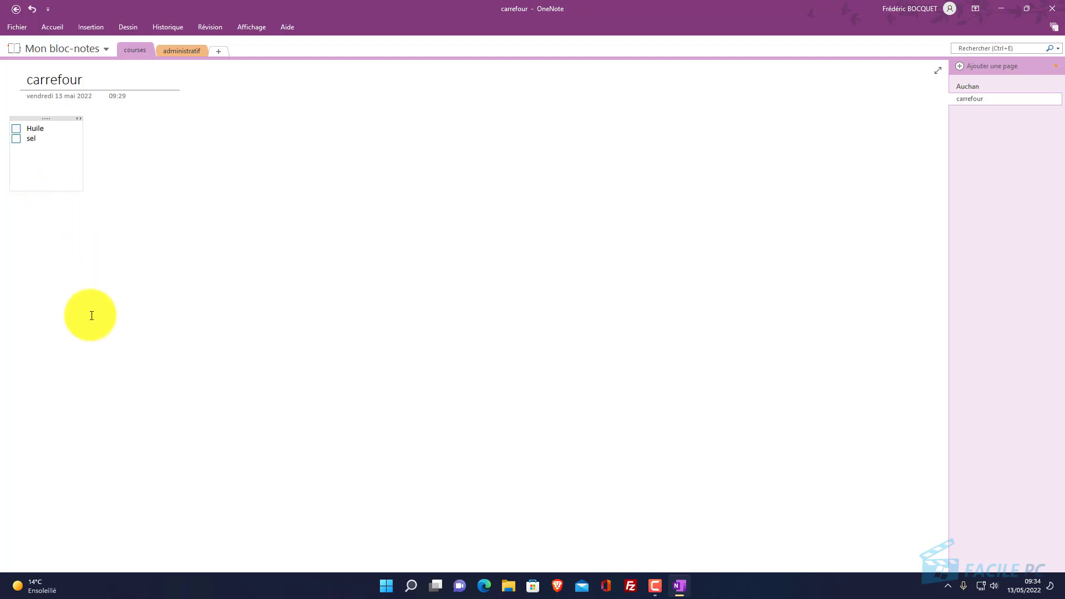
Tick off both checklist items, Huile and sel, and move the list's container further right on the page.
left_click(15, 139)
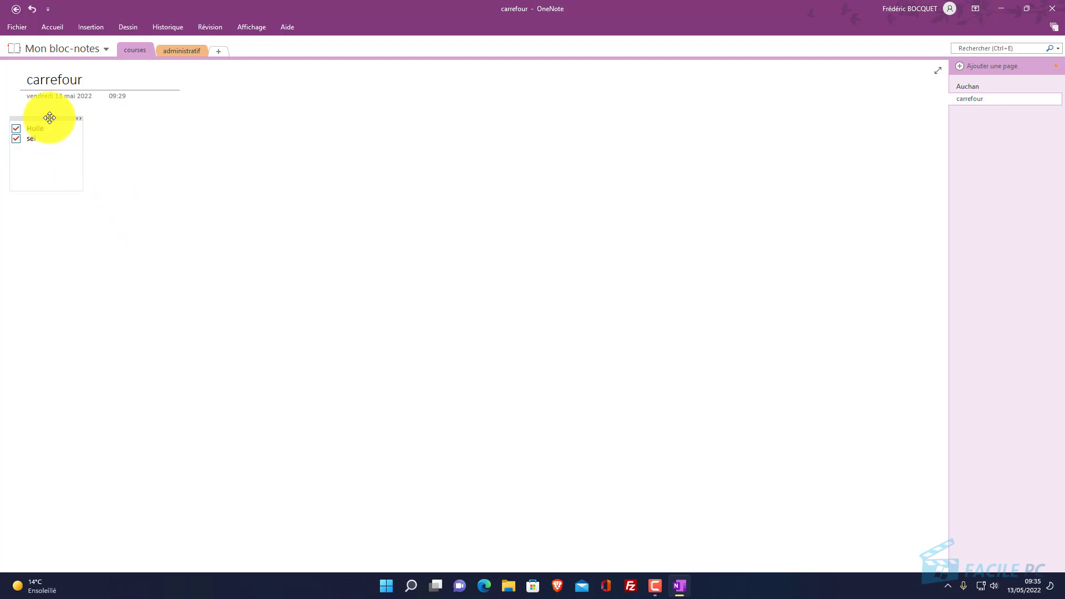
left_click_drag(49, 118, 166, 134)
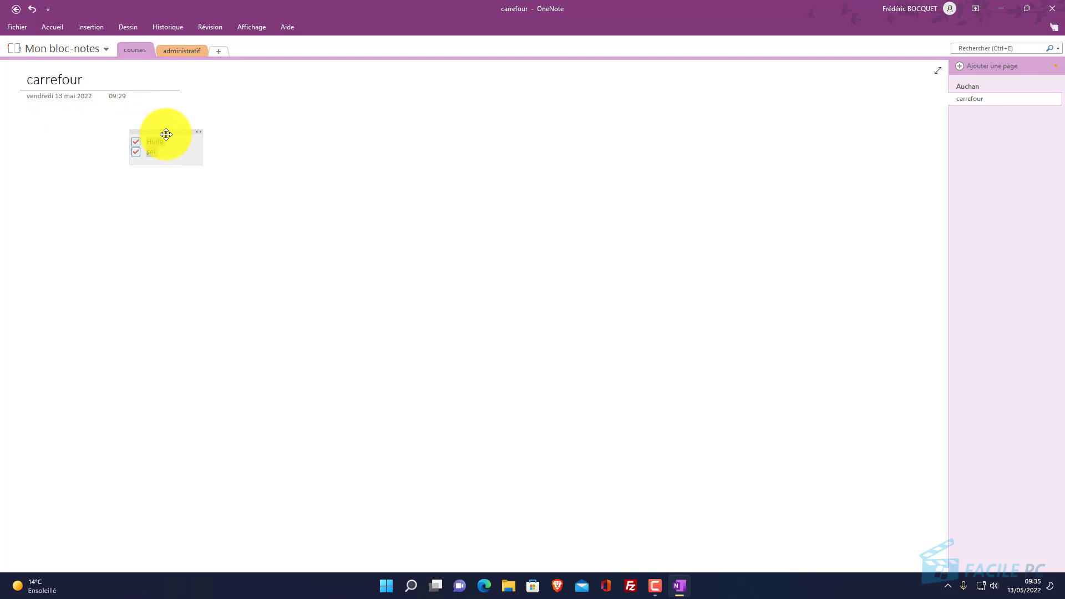
Delete the carrefour page from the courses section.
right_click(978, 102)
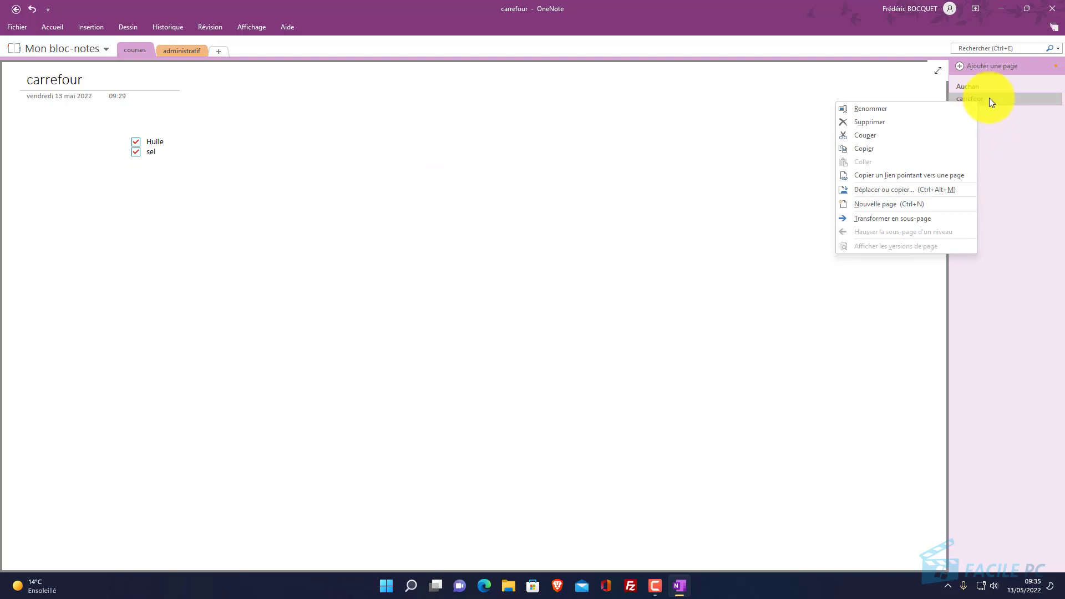
left_click(925, 122)
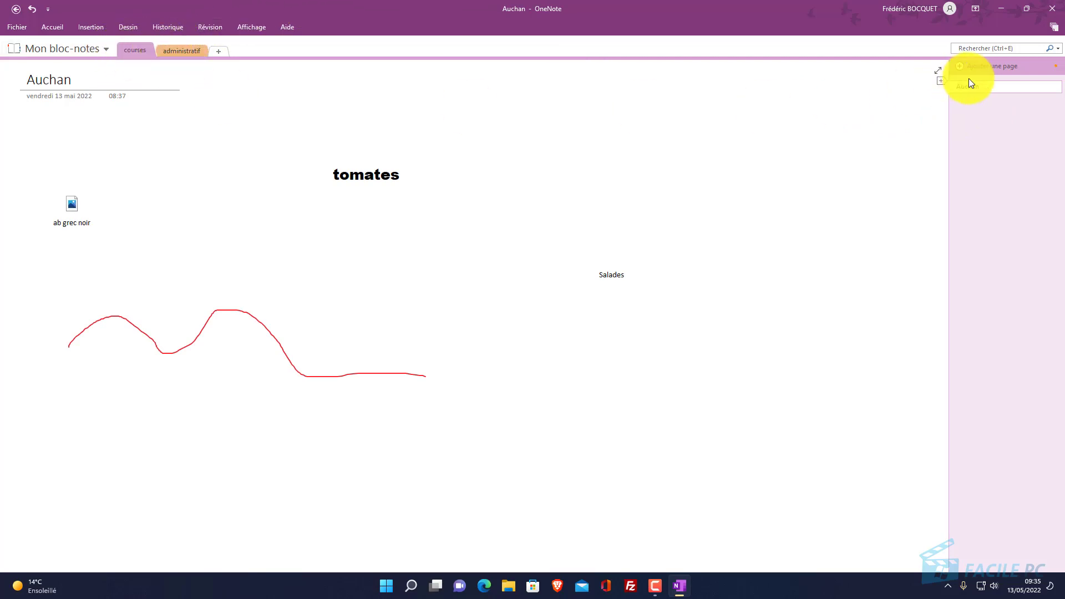
Delete the courses section from the notebook, confirming its move to the deleted notes.
right_click(135, 51)
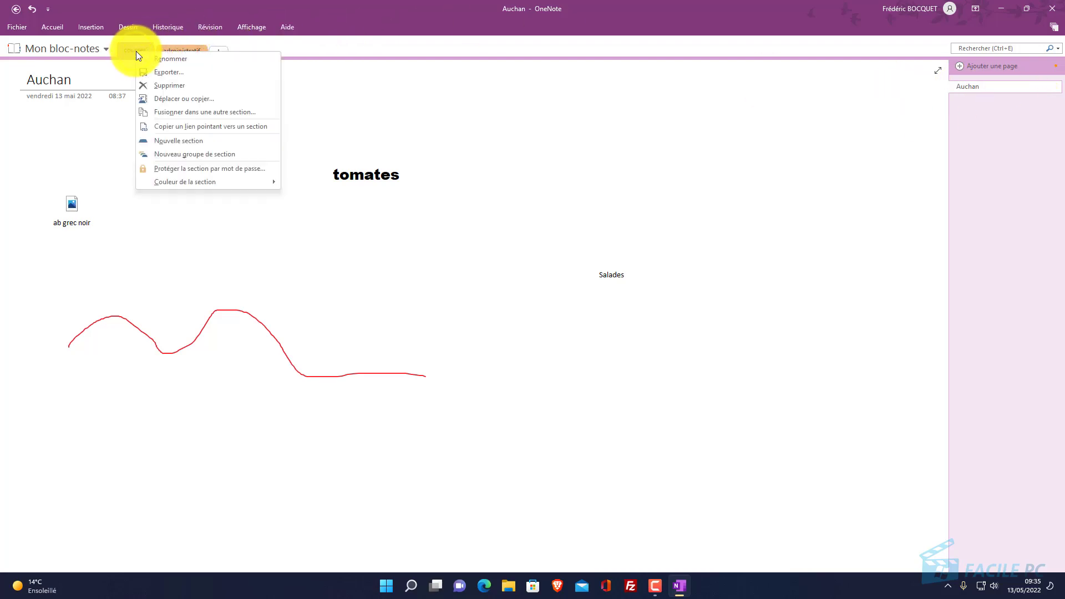
left_click(158, 86)
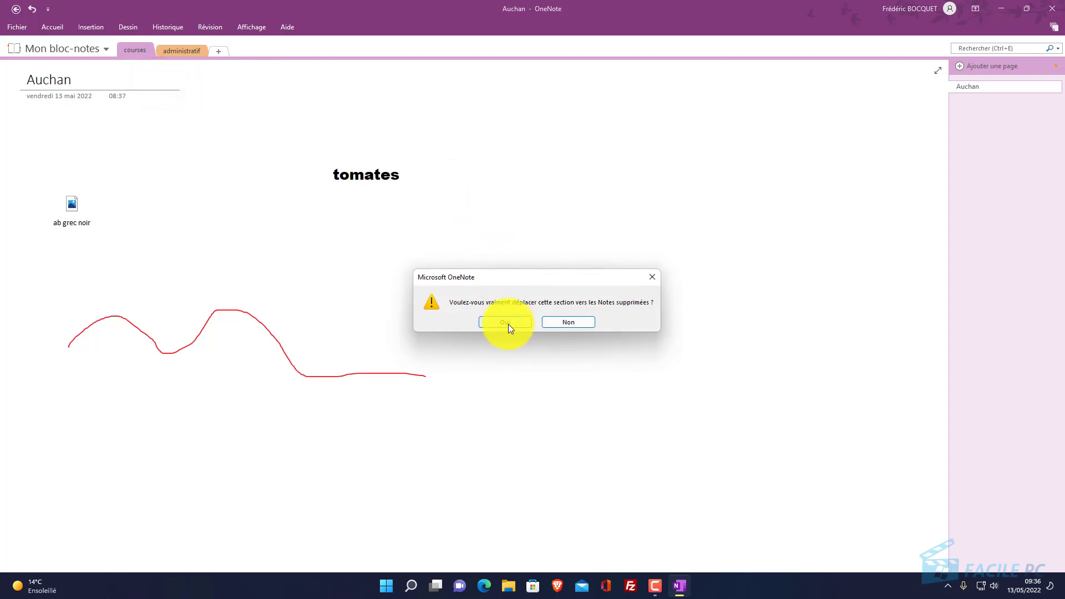
left_click(509, 324)
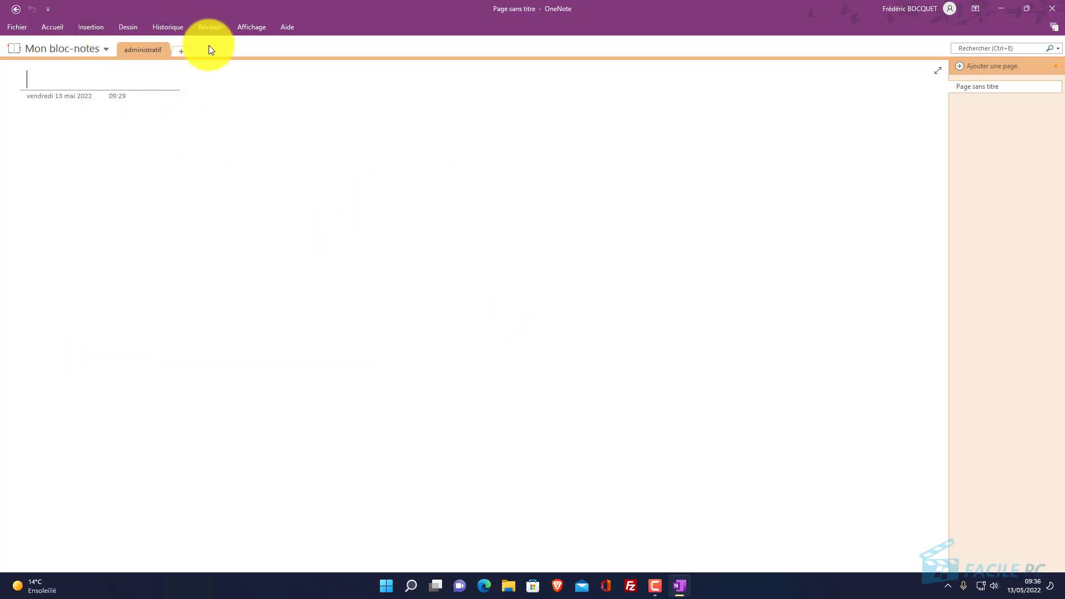
Title the untitled page of the administratif section "Impots" and correct its spelling to the suggested "Impôts".
left_click(170, 80)
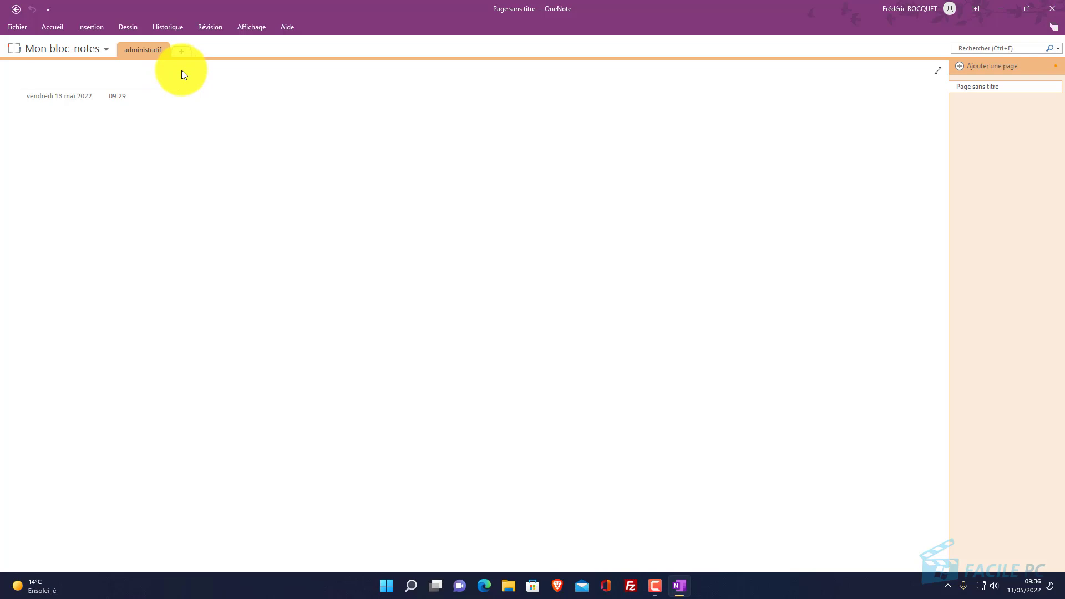
type("Impot")
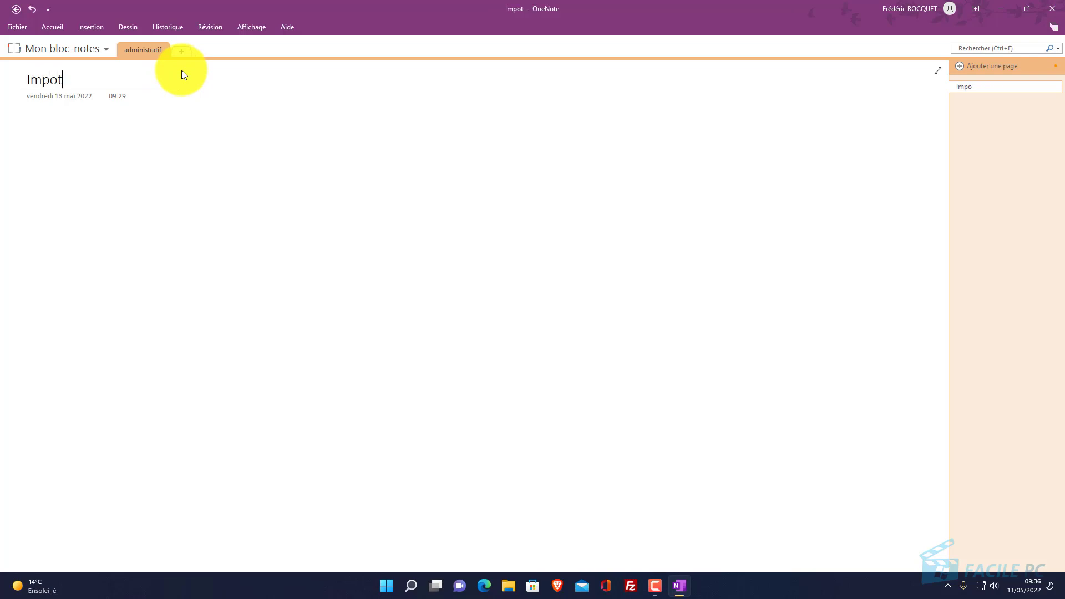
type("s")
left_click(194, 140)
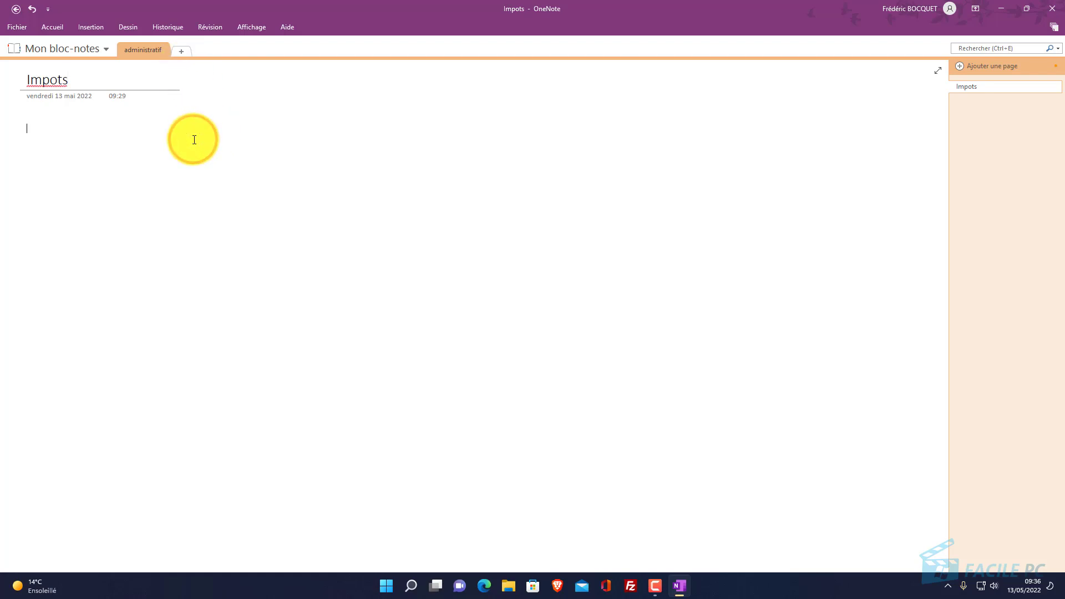
right_click(60, 81)
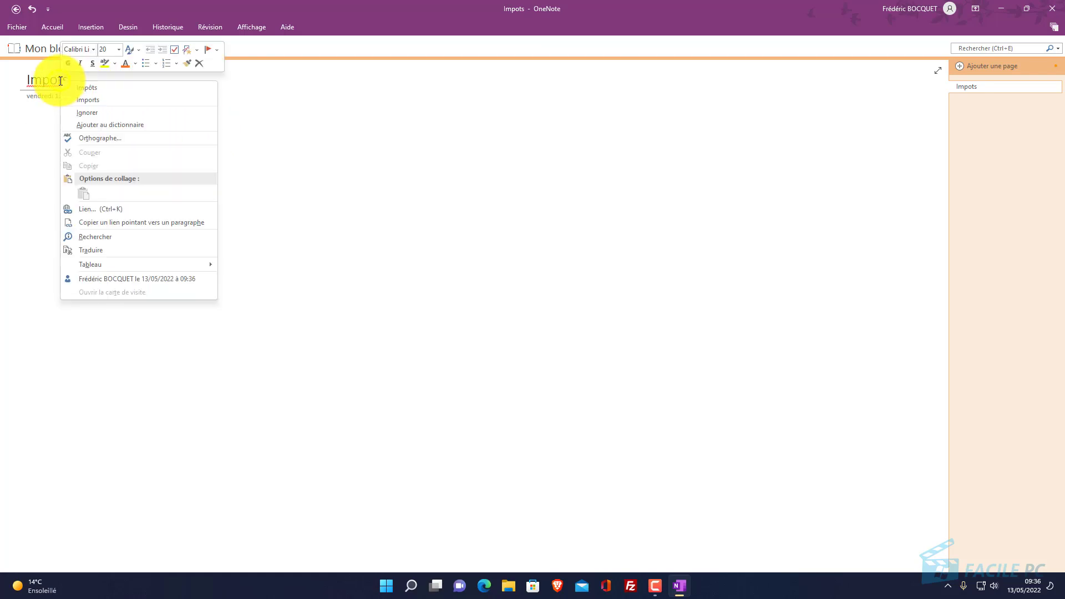
left_click(94, 89)
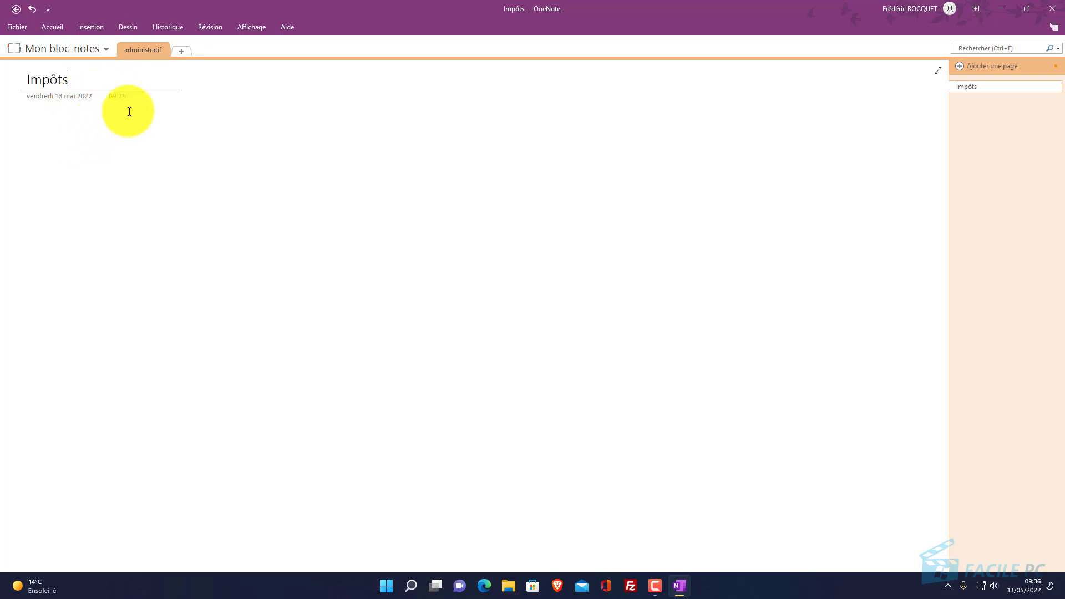
Protect the administratif section with a password, entering and confirming the section password.
right_click(145, 52)
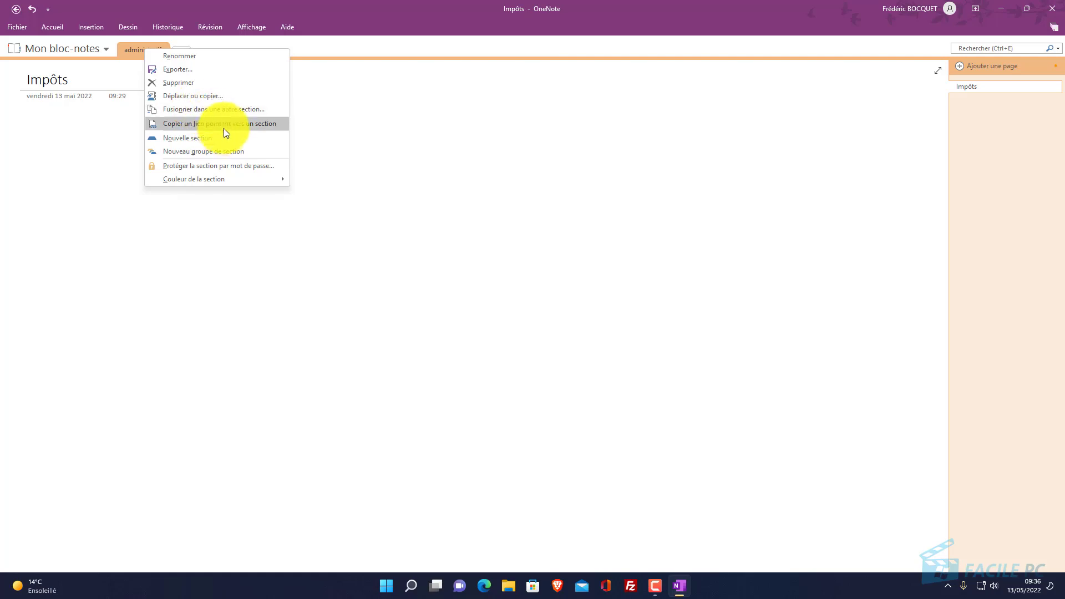
left_click(225, 165)
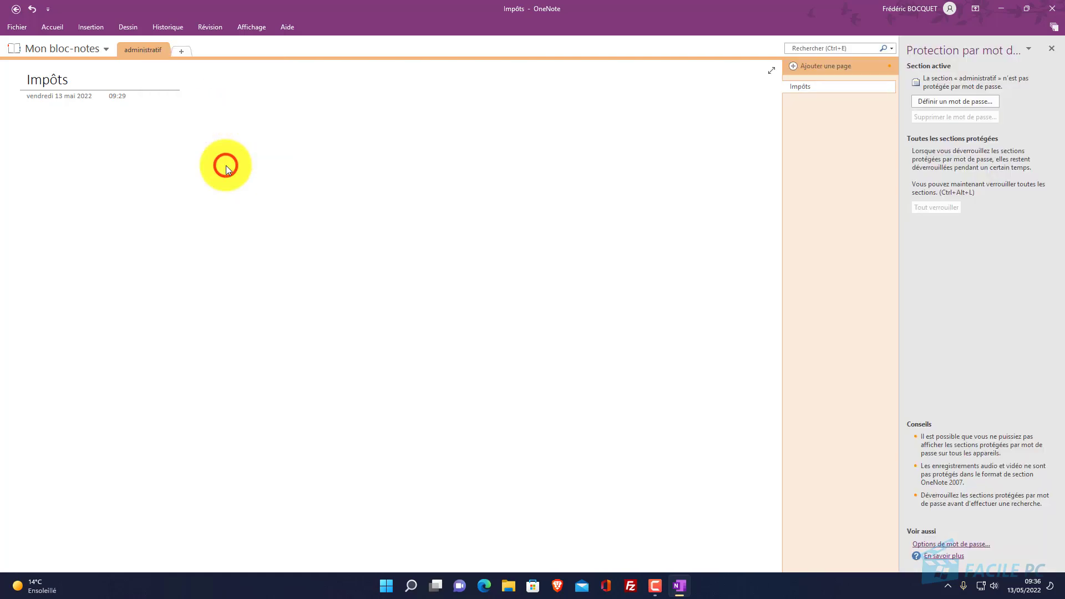
left_click(949, 102)
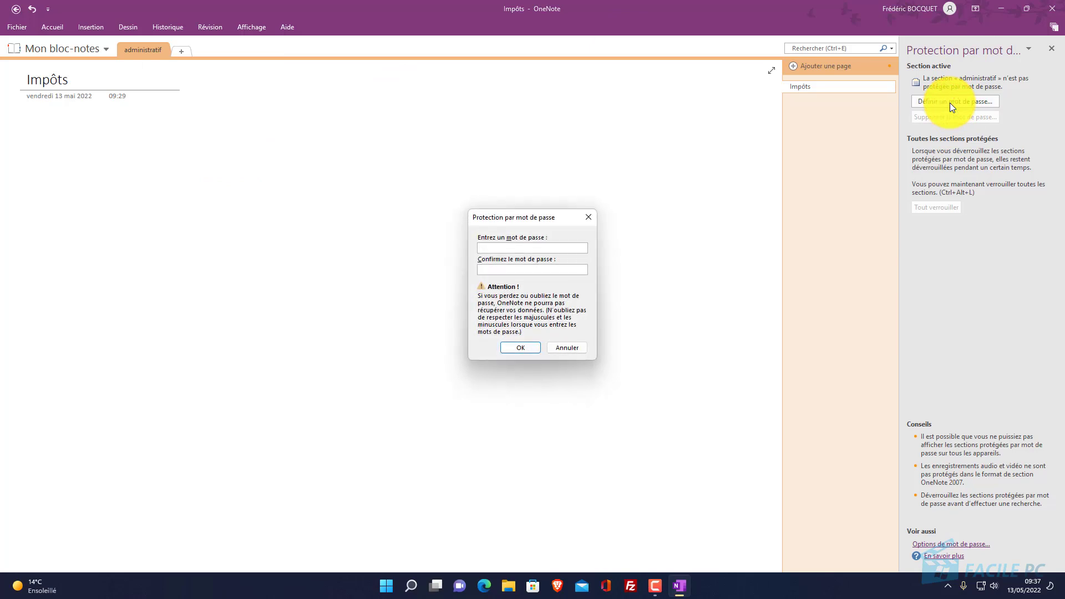
type("****")
left_click(485, 271)
type("****")
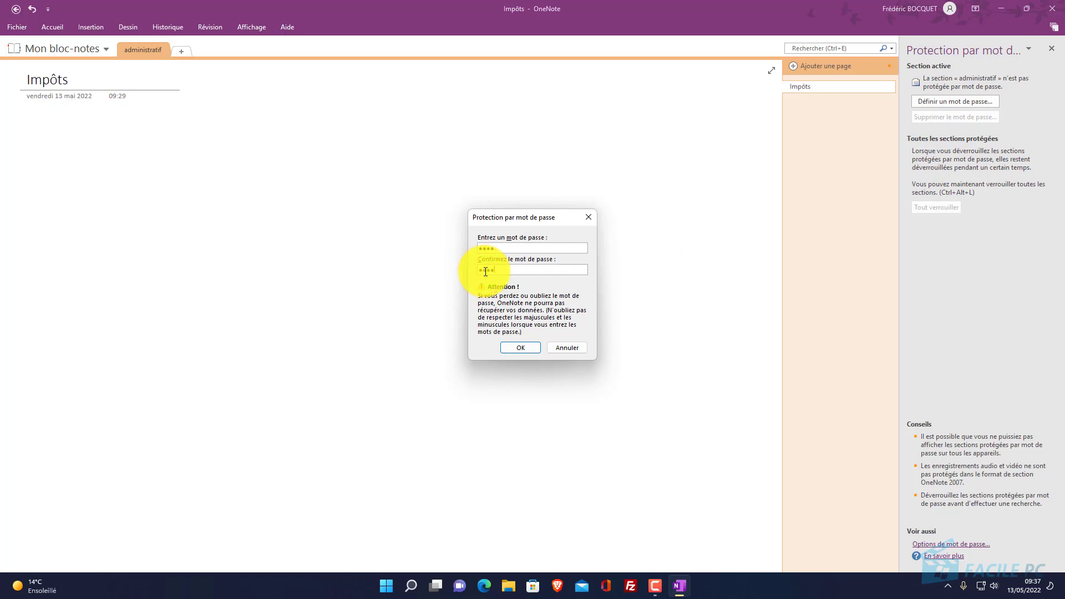
left_click(512, 346)
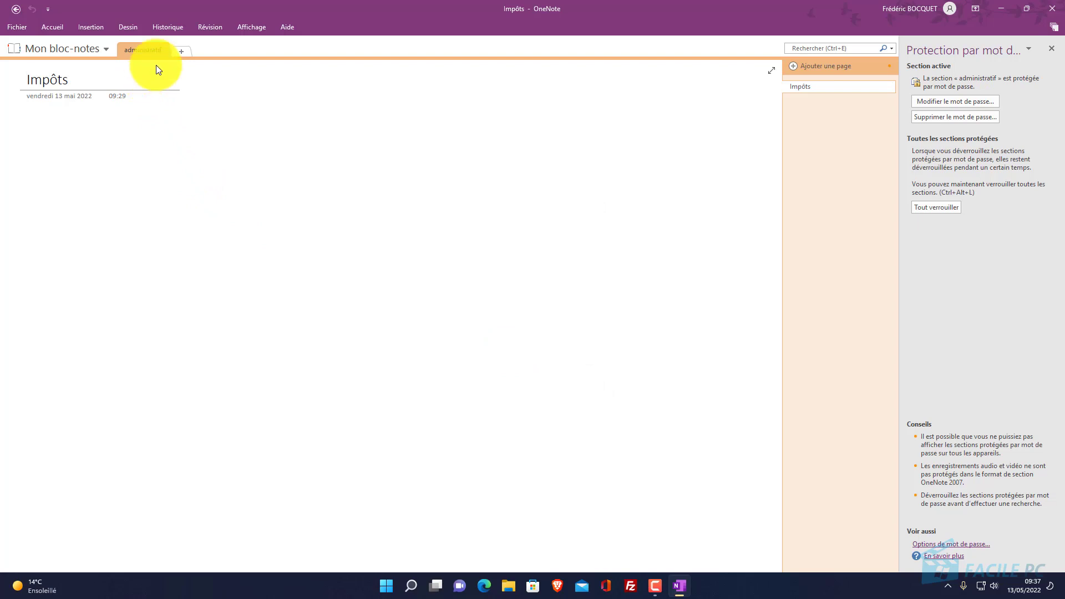
Lock all protected sections, and unlock the administratif section by entering its password.
left_click(939, 209)
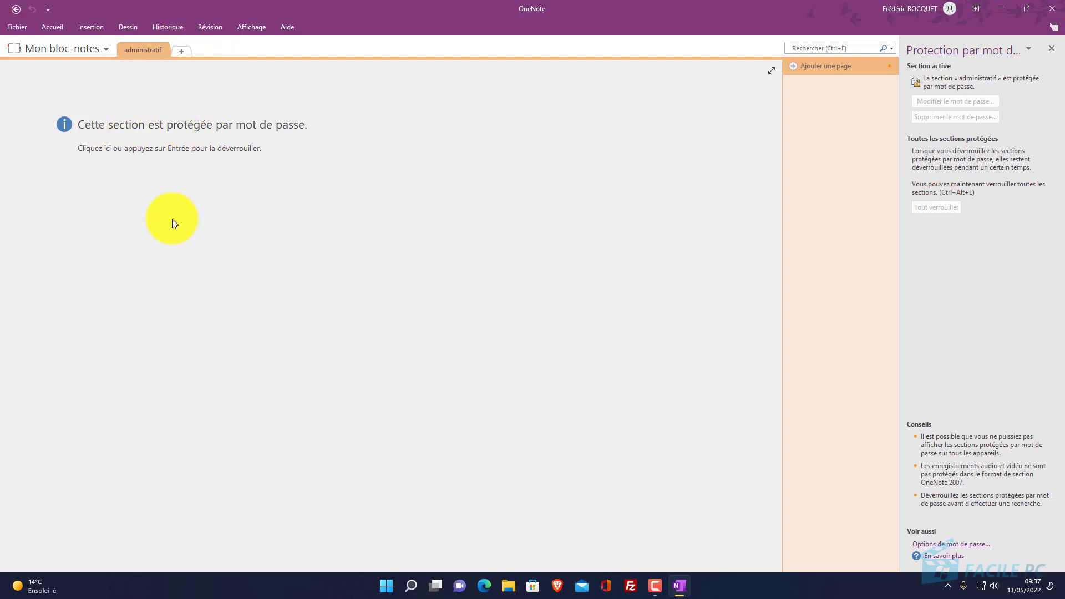
left_click(126, 145)
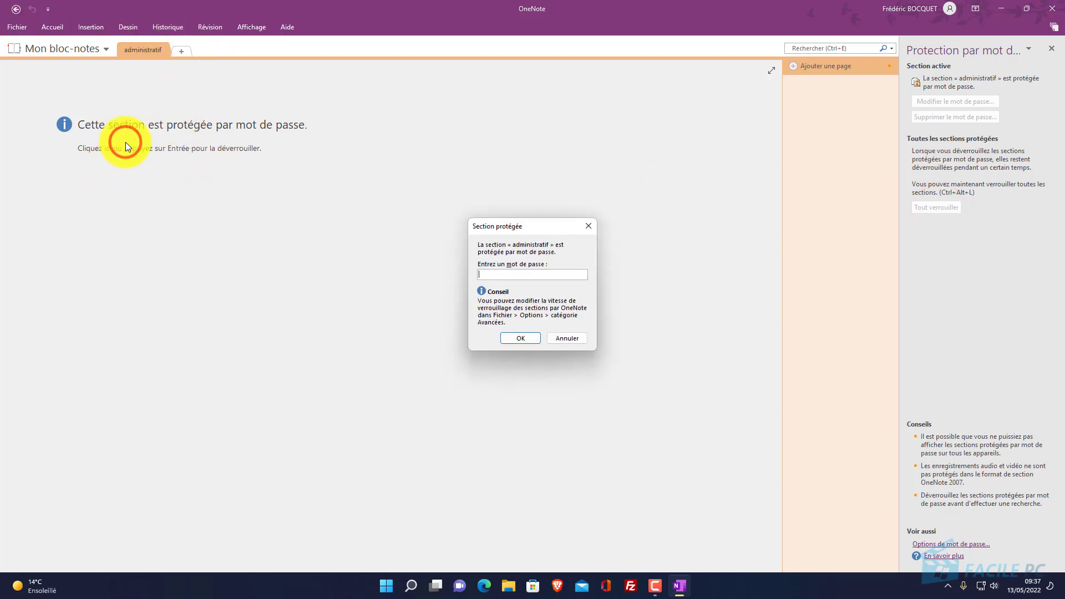
type("••••")
left_click(508, 339)
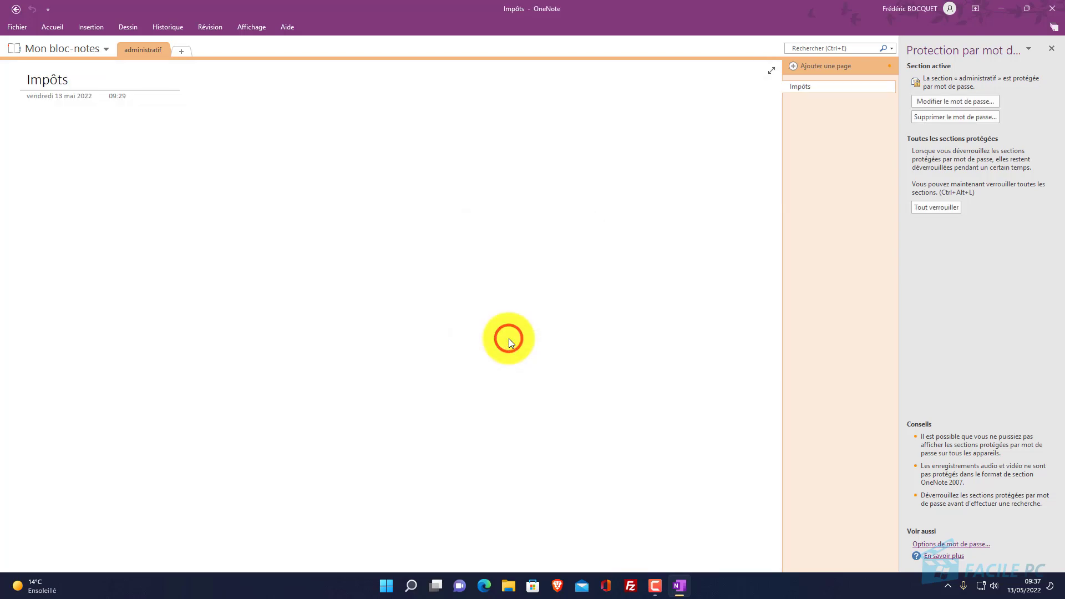
Change the colour of the administratif section to Bleu-vert.
right_click(144, 49)
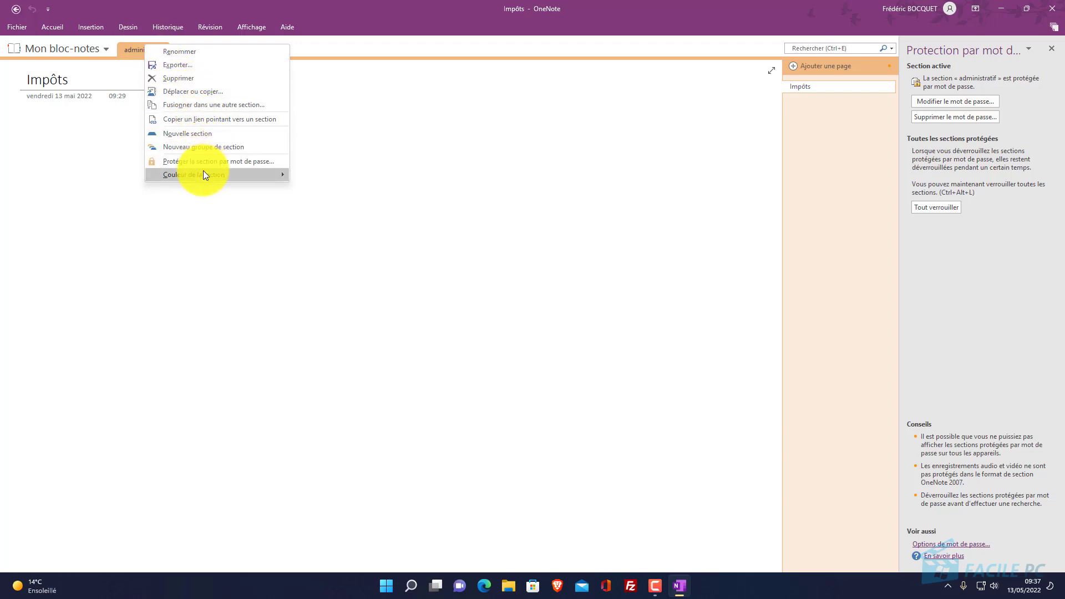
mouse_move(203, 174)
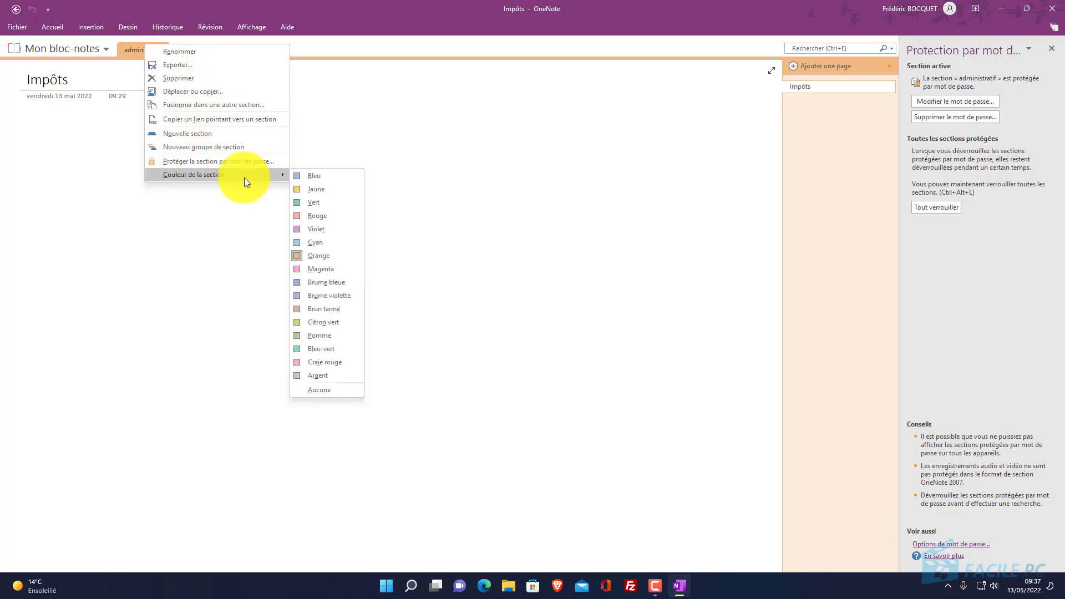
left_click(325, 349)
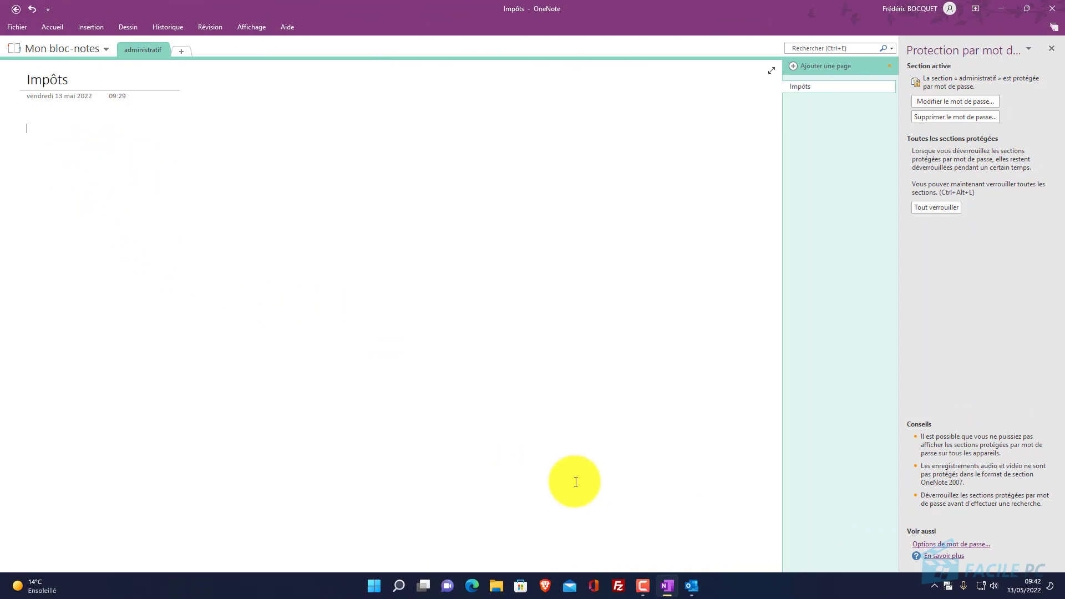
Switch to the open Outlook message "Réforme des retraites : ce que veulent les Français" and send it to the Impôts page in OneNote.
mouse_move(689, 596)
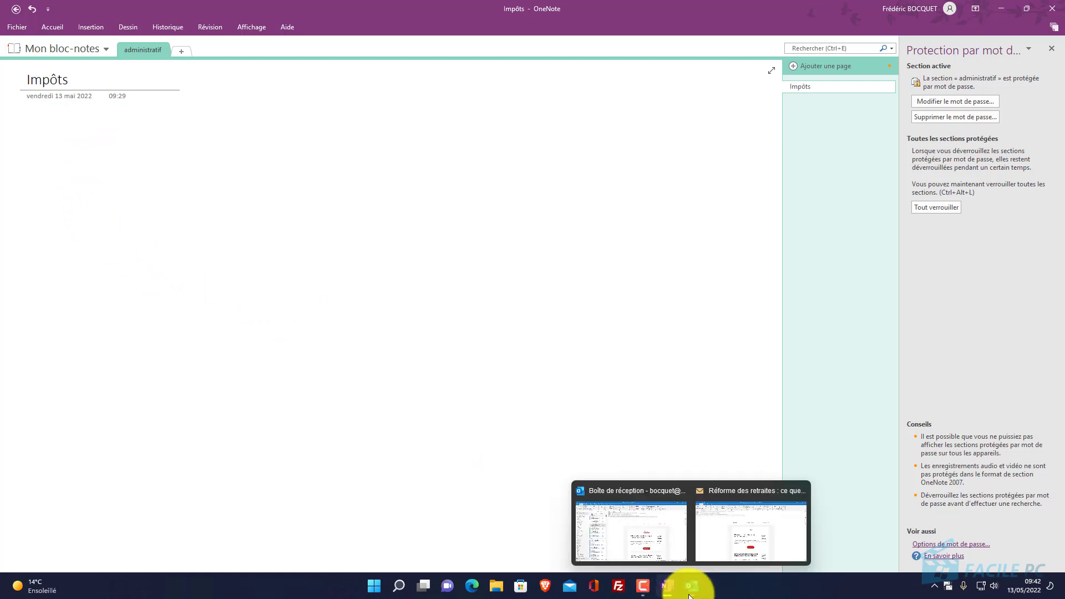
left_click(747, 547)
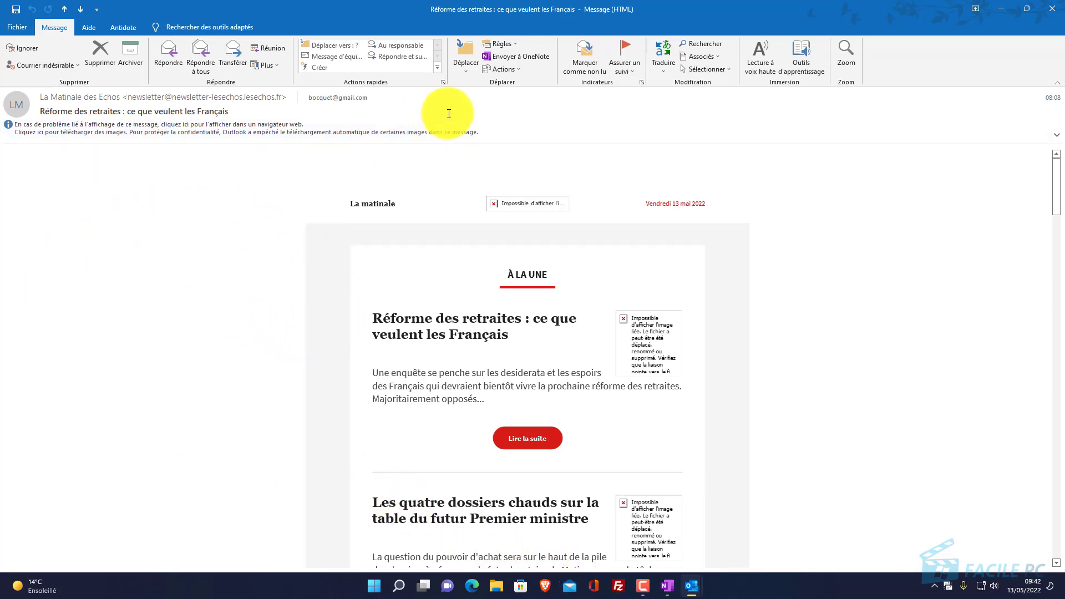
left_click(505, 57)
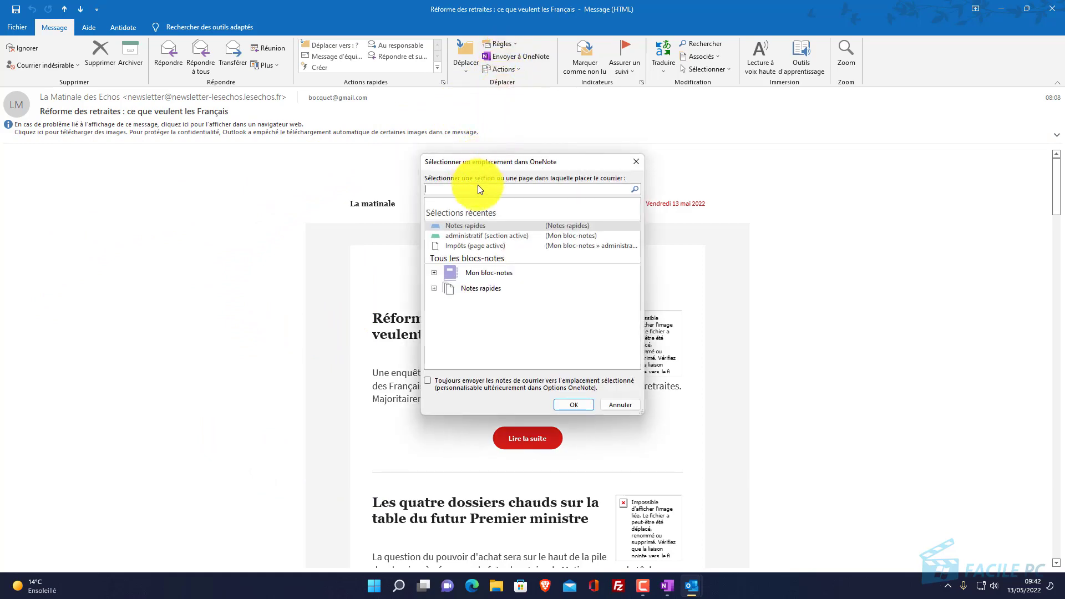
left_click(458, 245)
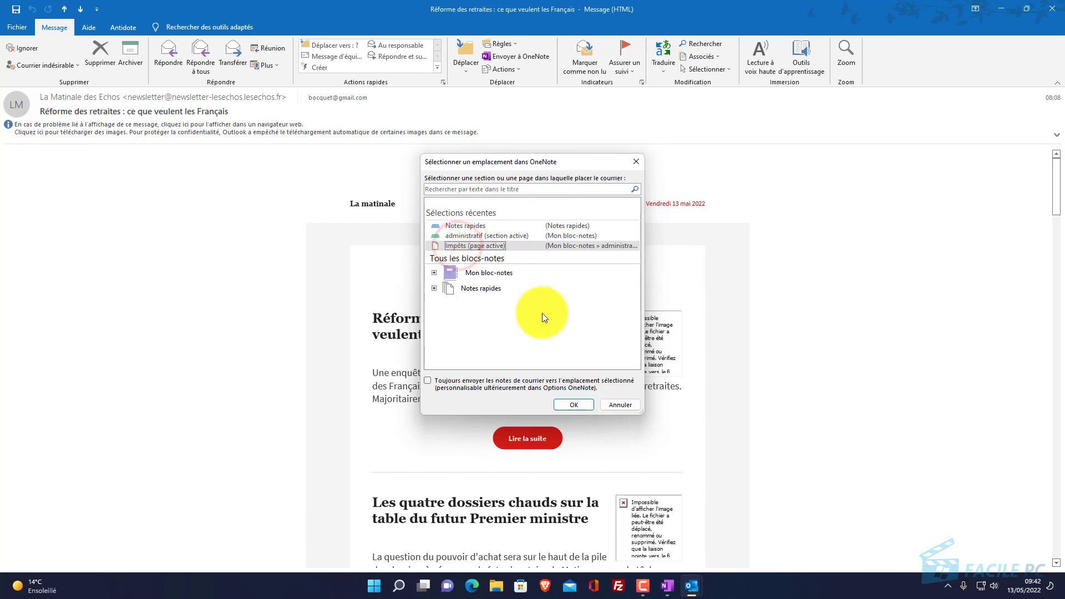
left_click(575, 405)
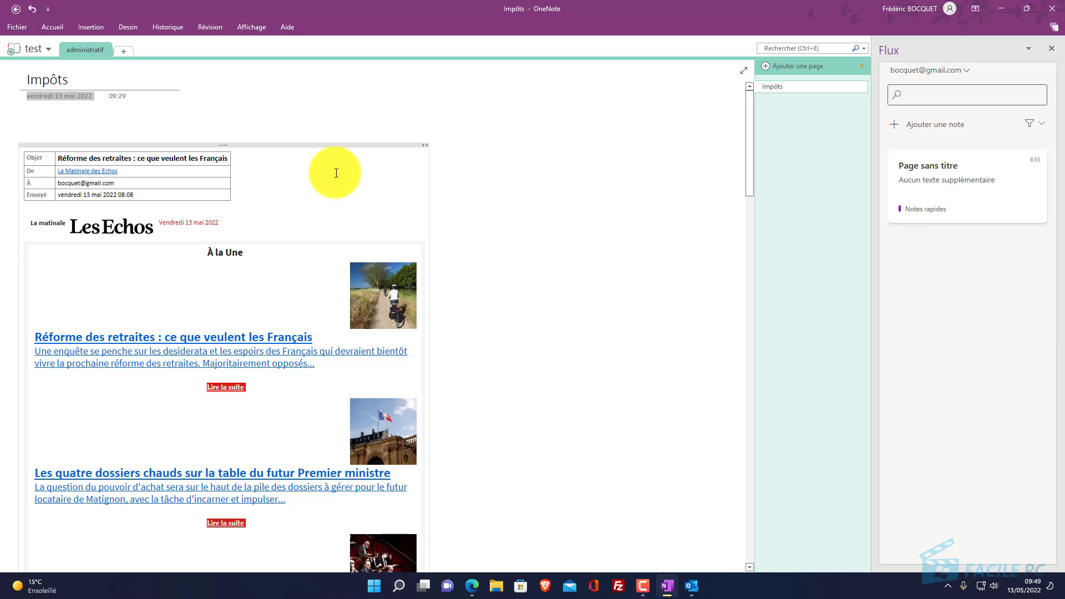
Review the options for sharing the test notebook with people, including the permission choices, and return to the Impôts page.
left_click(25, 26)
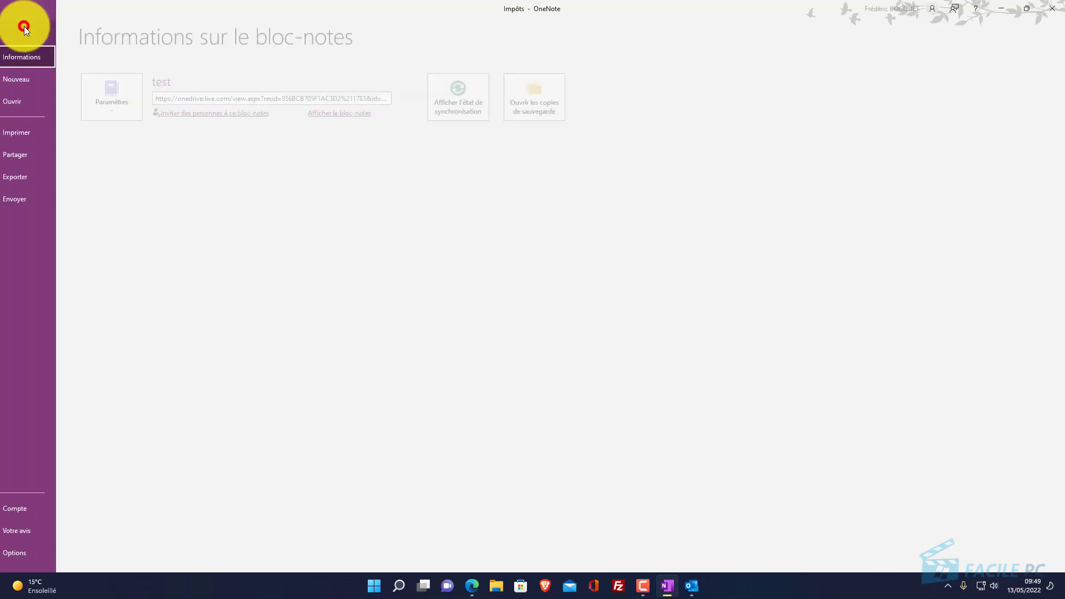
left_click(40, 154)
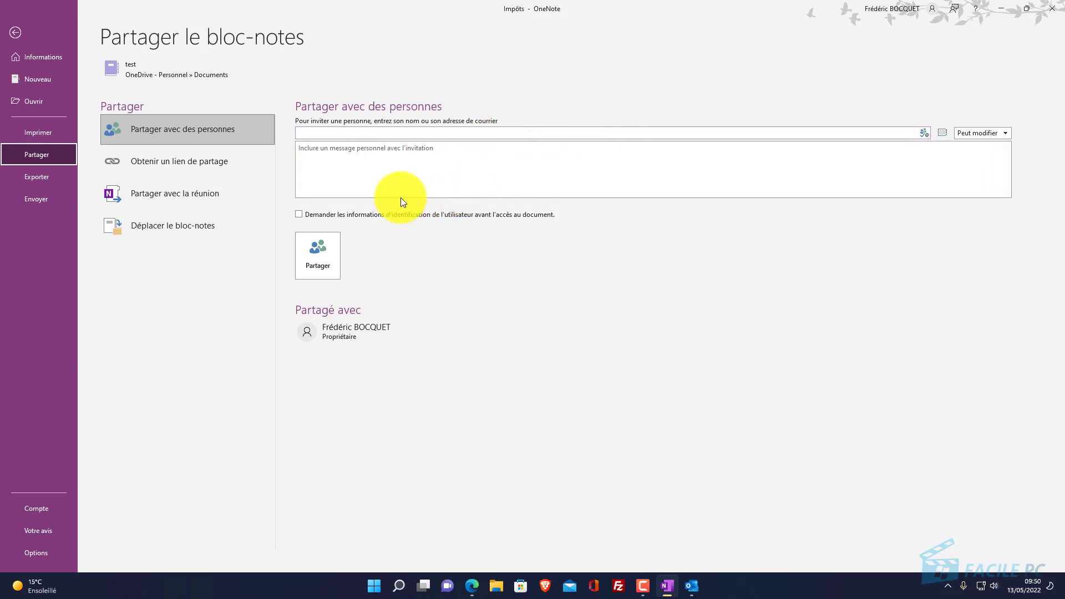
left_click(975, 133)
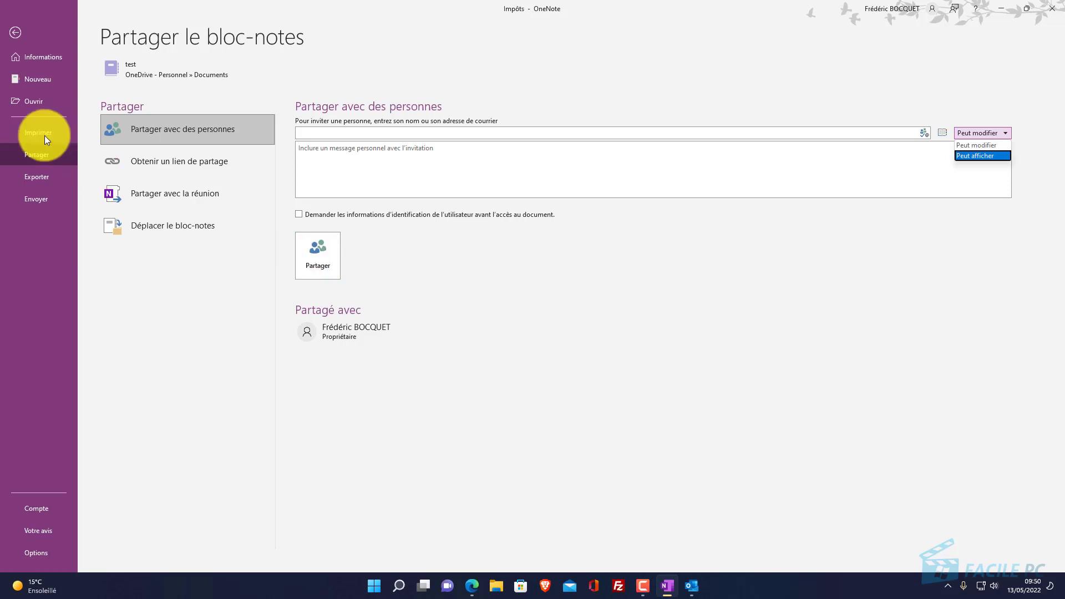
left_click(17, 34)
left_click(17, 34)
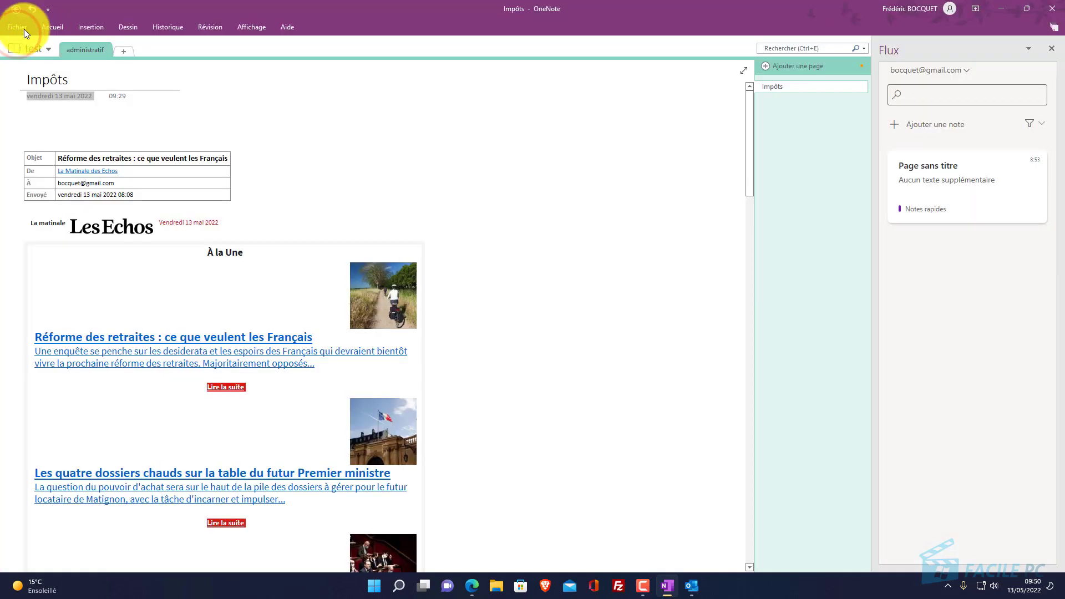